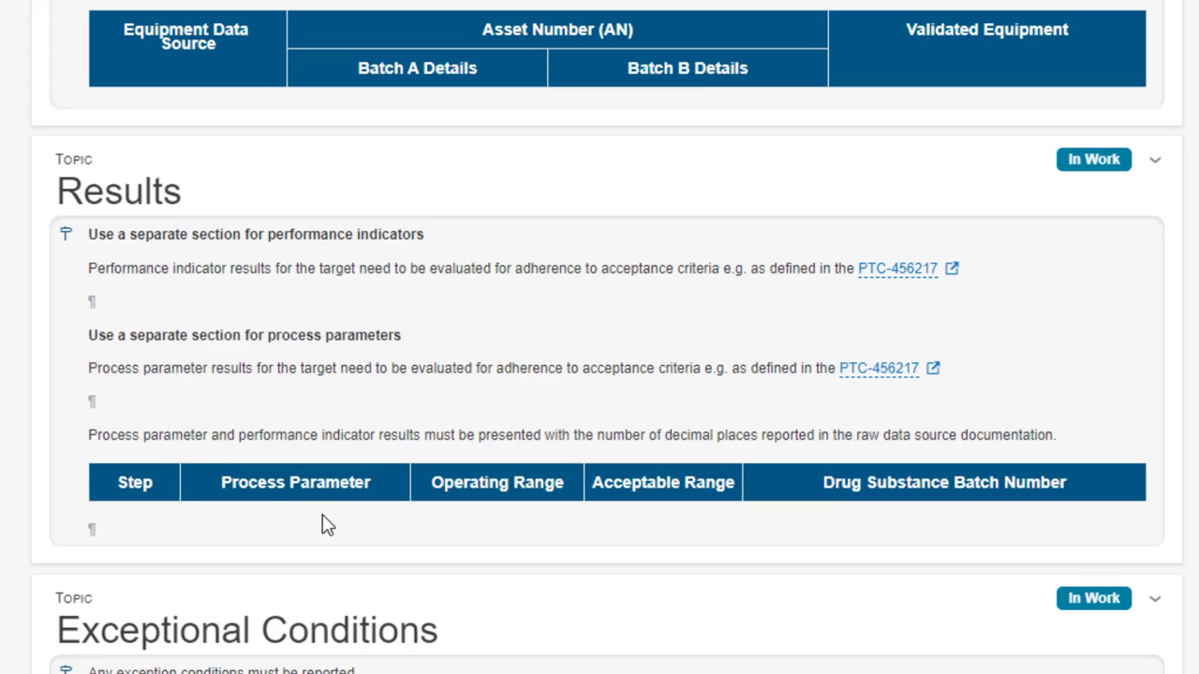
- Insert the existing Supporting Material topic into the PPQ Report Template document map
scroll(322, 515, down, 2)
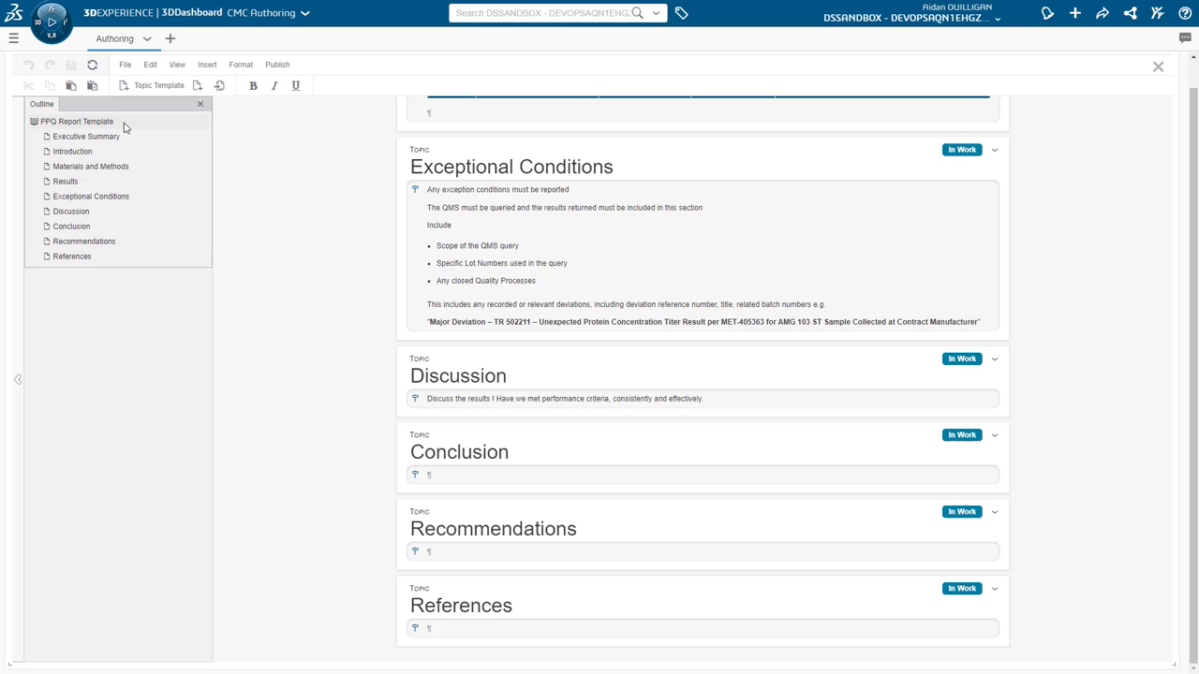
right_click(126, 127)
mouse_move(215, 131)
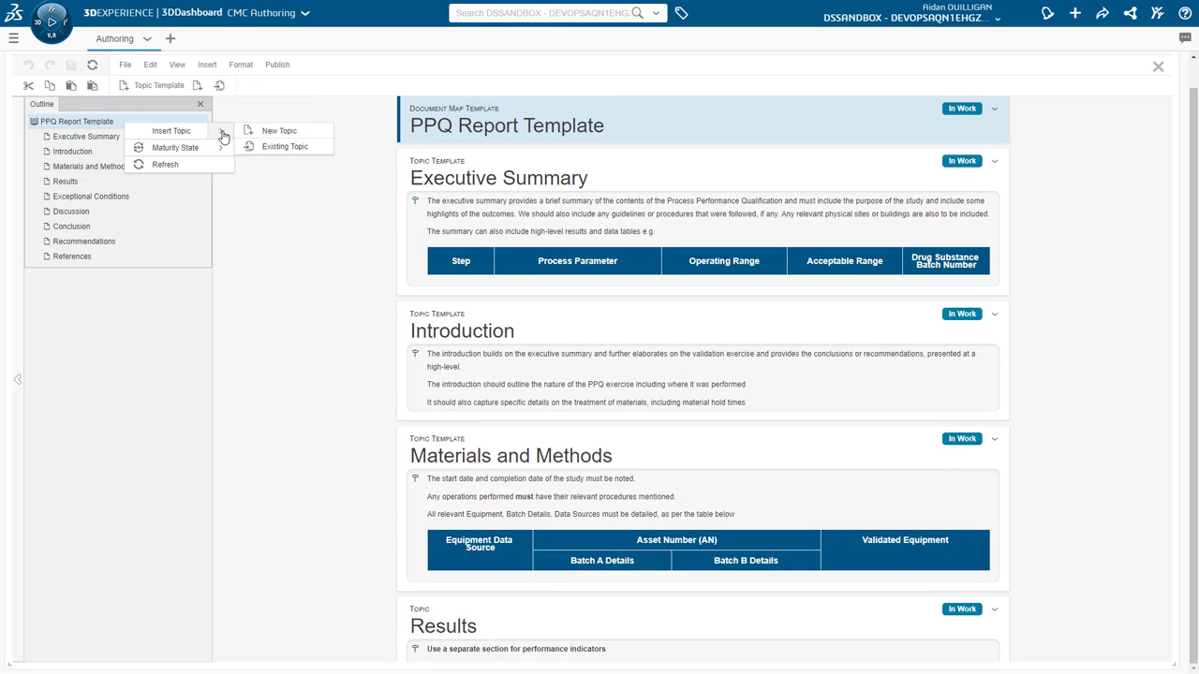
click(277, 148)
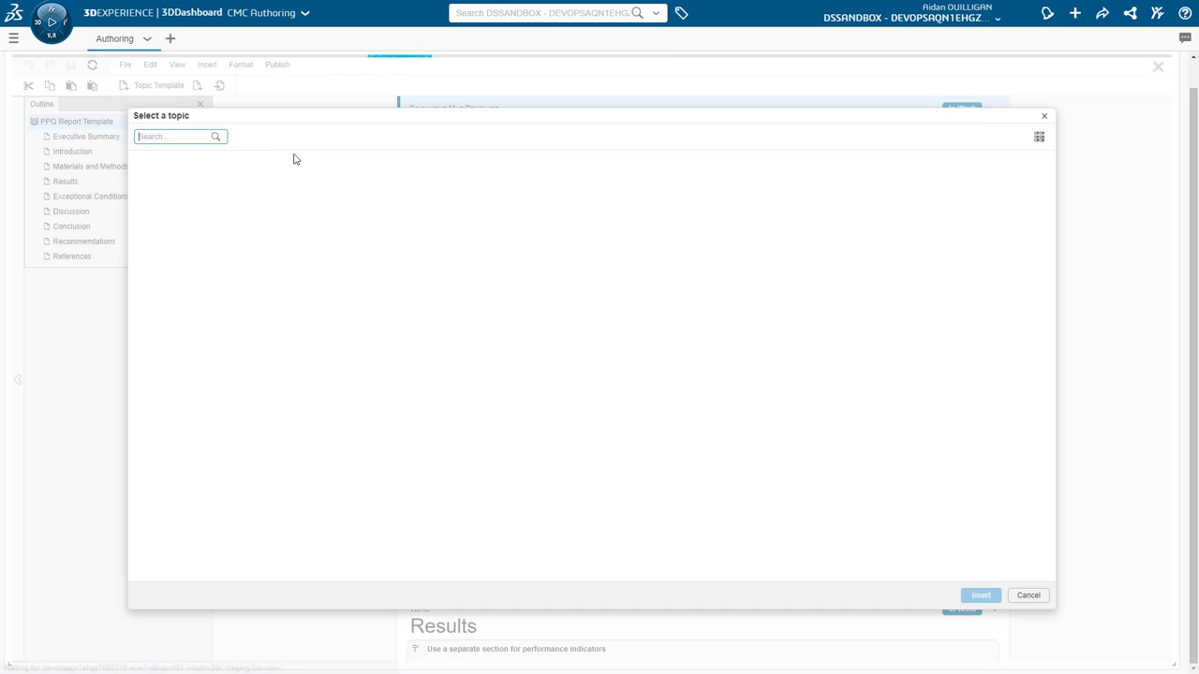
double_click(886, 531)
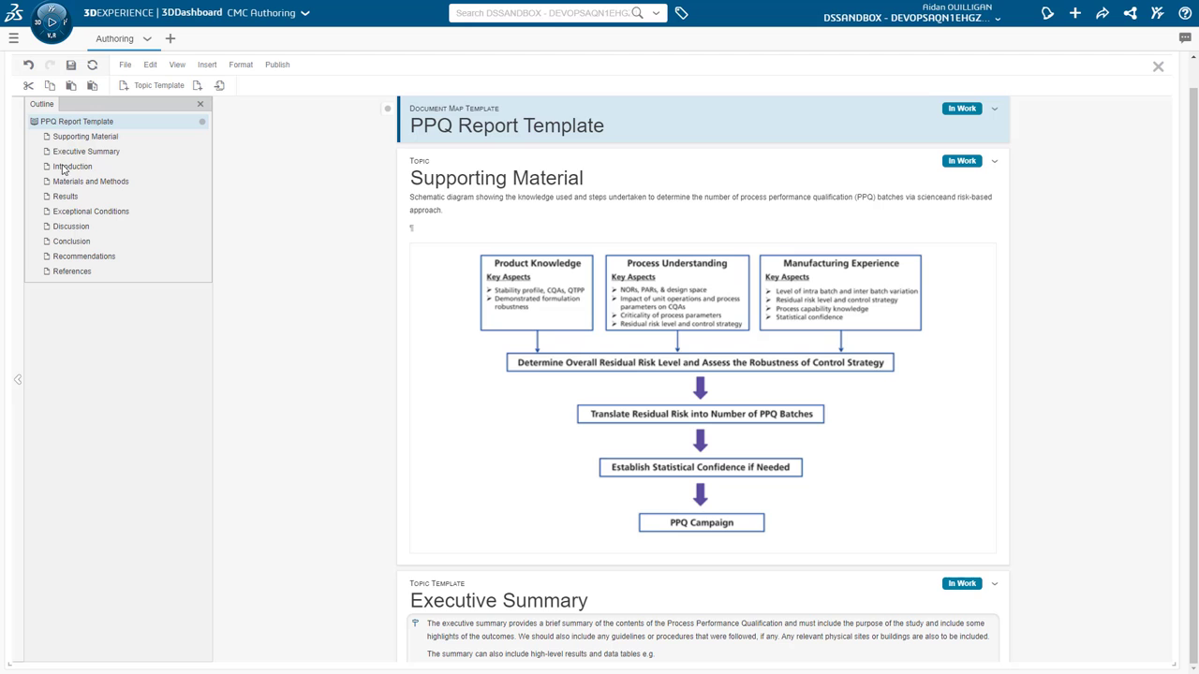
- Move the Supporting Material topic to the end of the outline, after References, and check the template's section order
drag(78, 140, 55, 289)
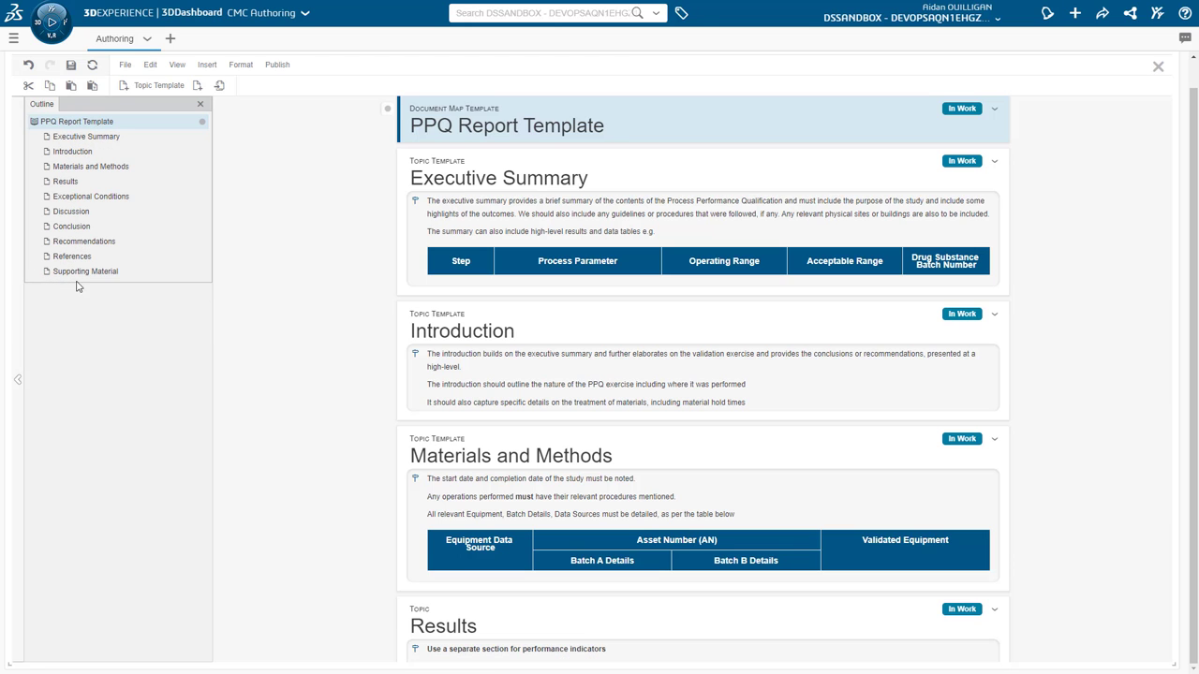
click(81, 271)
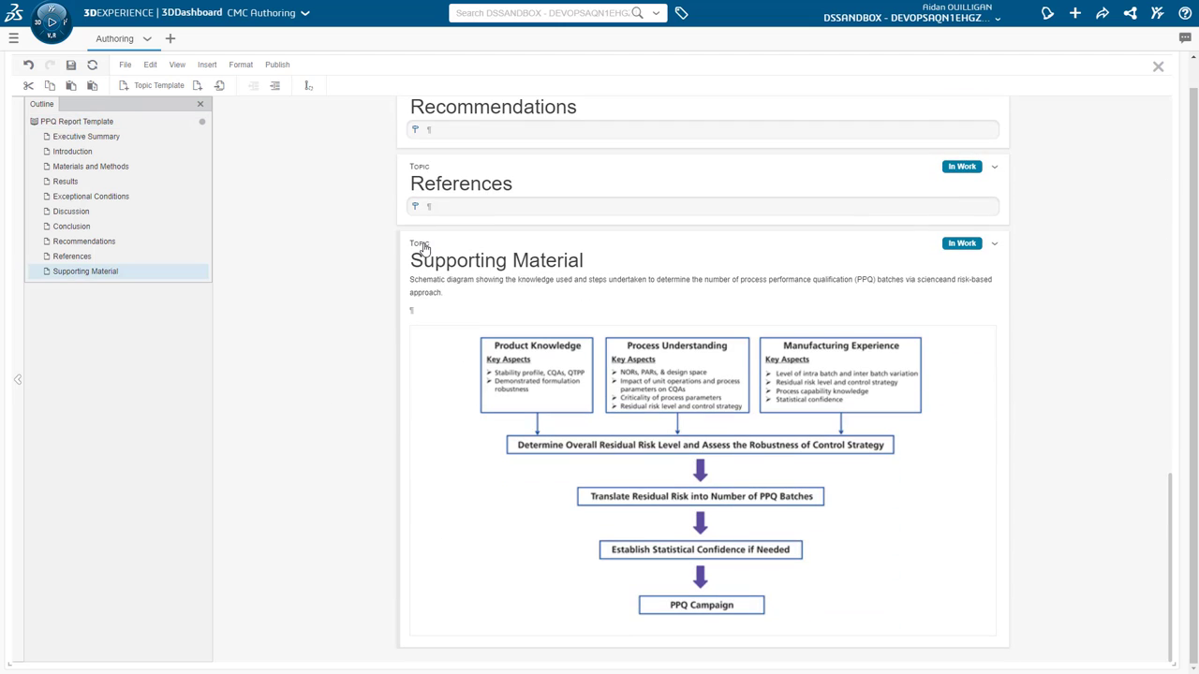
scroll(422, 248, up, 5)
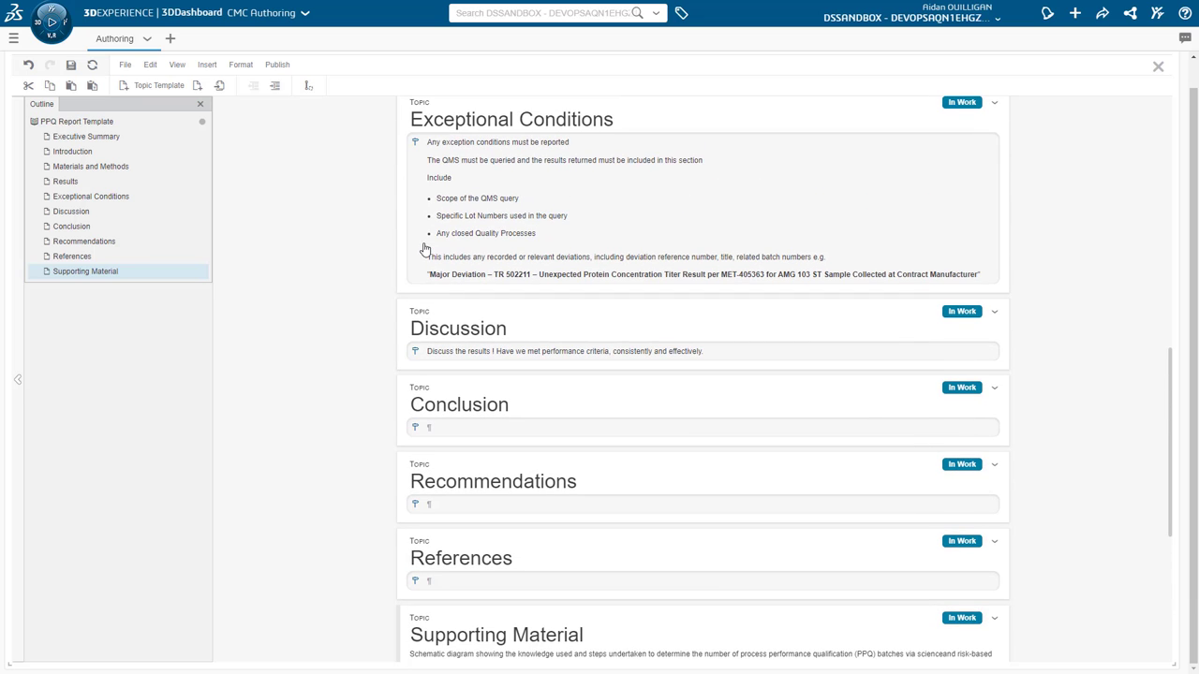
scroll(424, 249, up, 8)
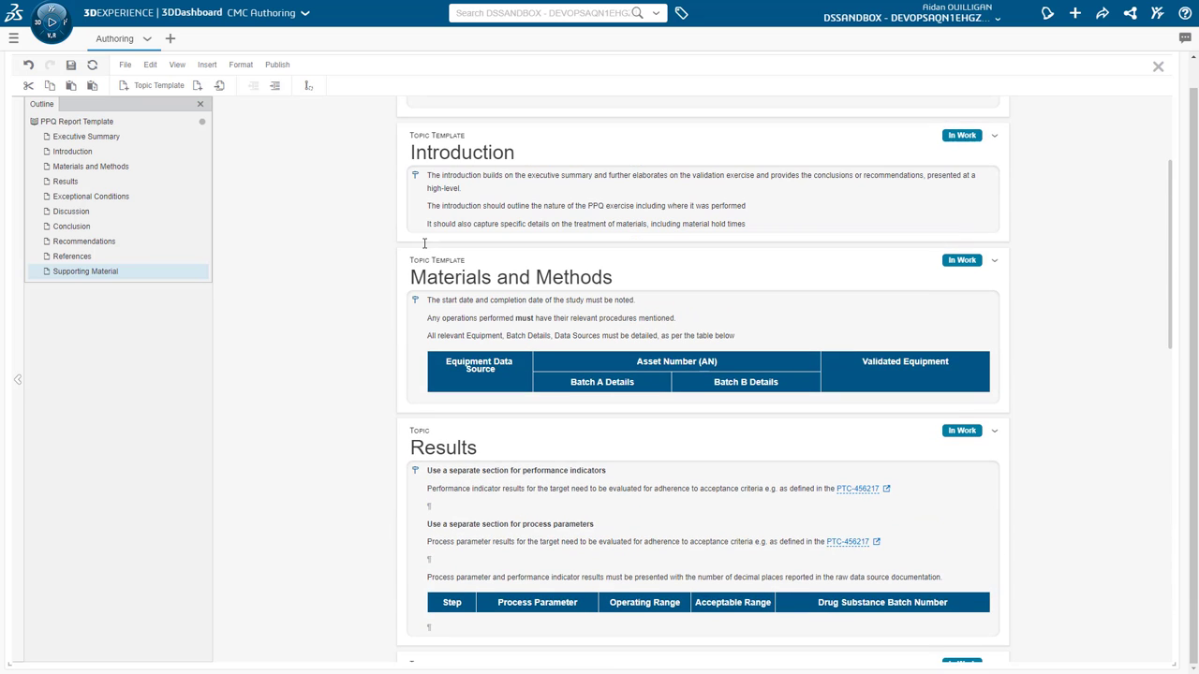
scroll(424, 246, down, 5)
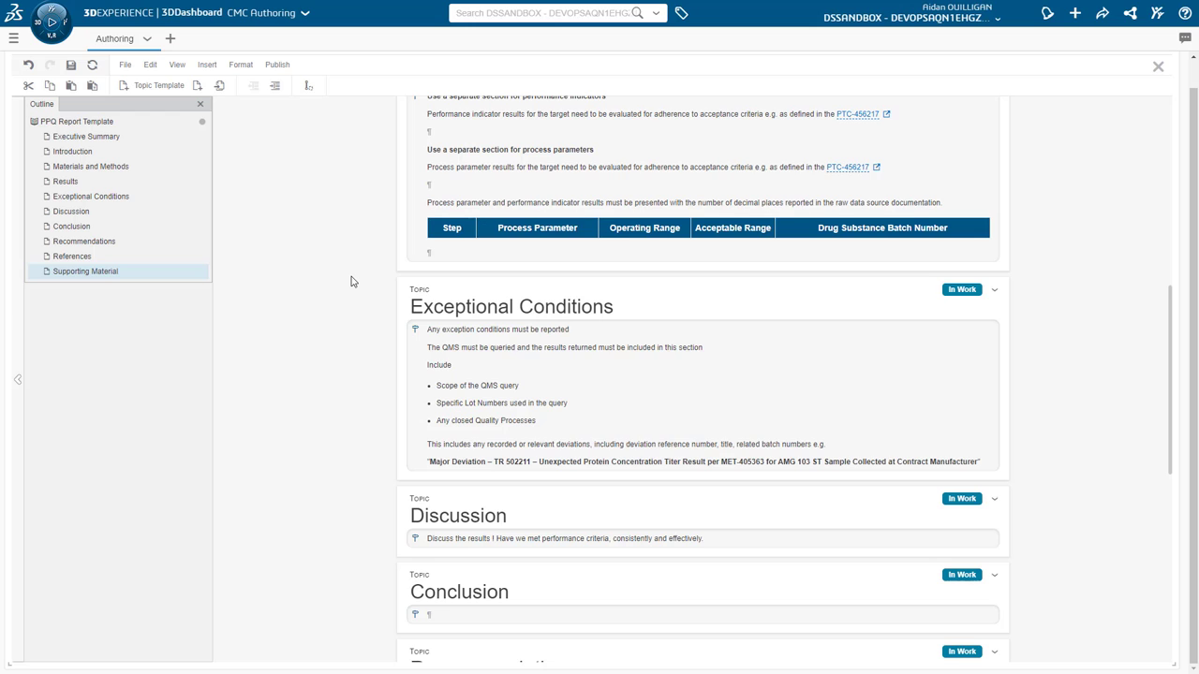
scroll(351, 281, down, 5)
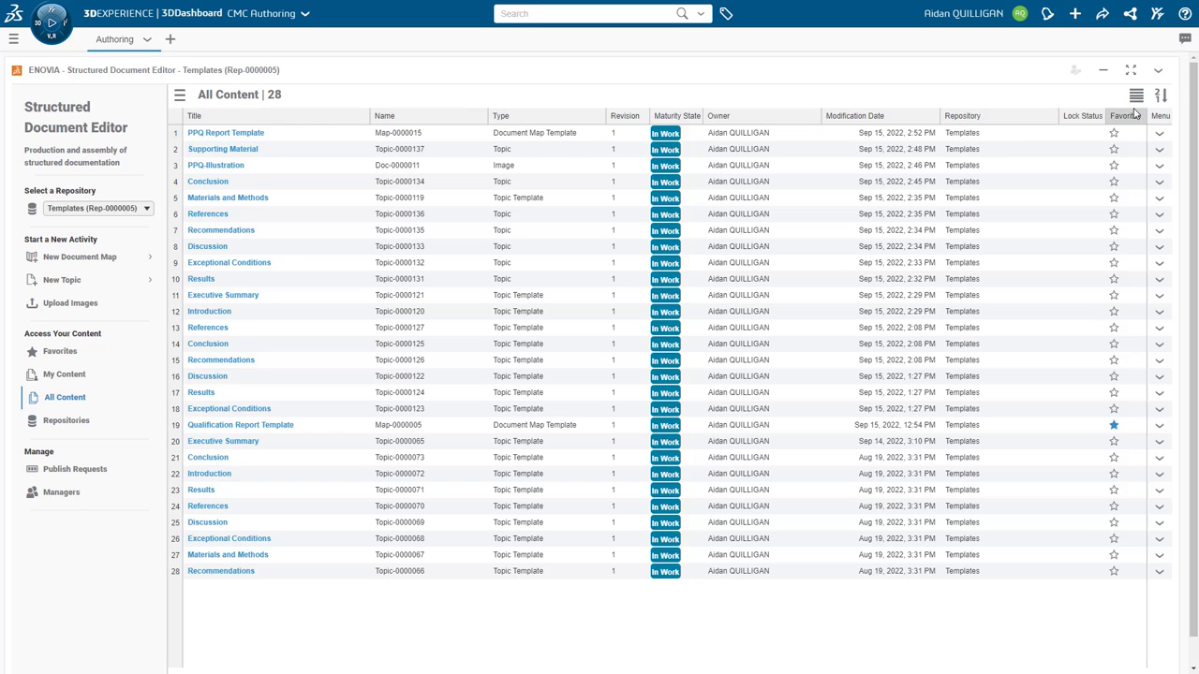
- Create a new document from the PPQ Report Template in the DSX90 (Rep-0000009) repository
click(1160, 138)
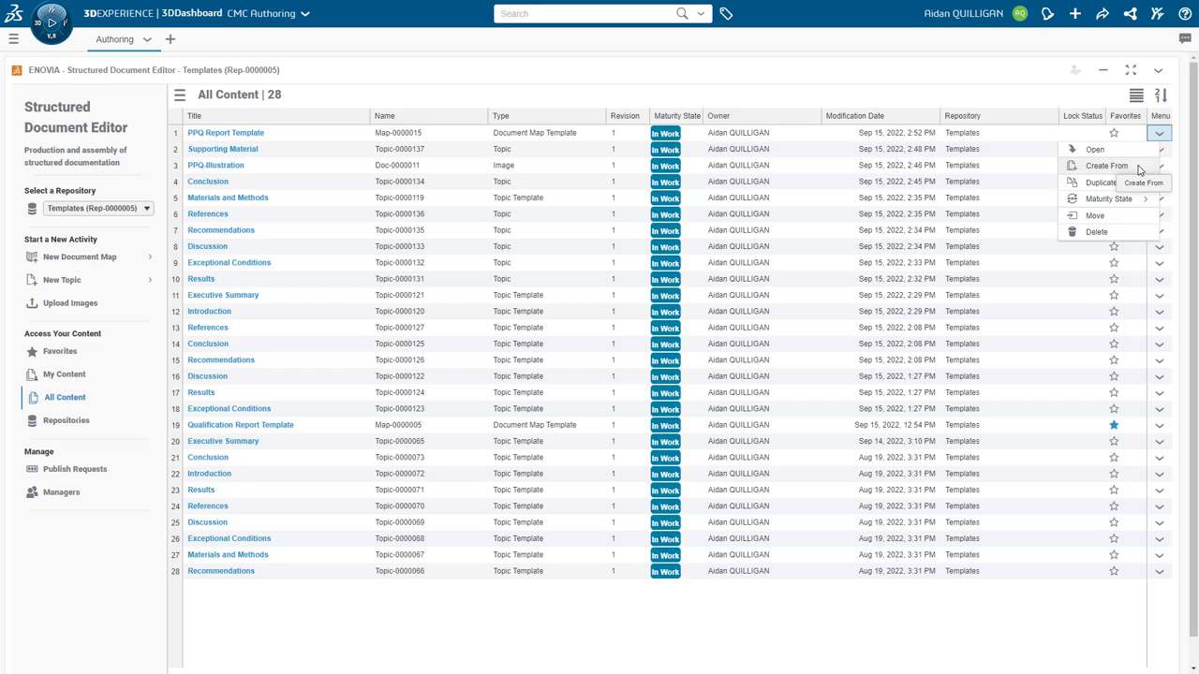
click(1140, 168)
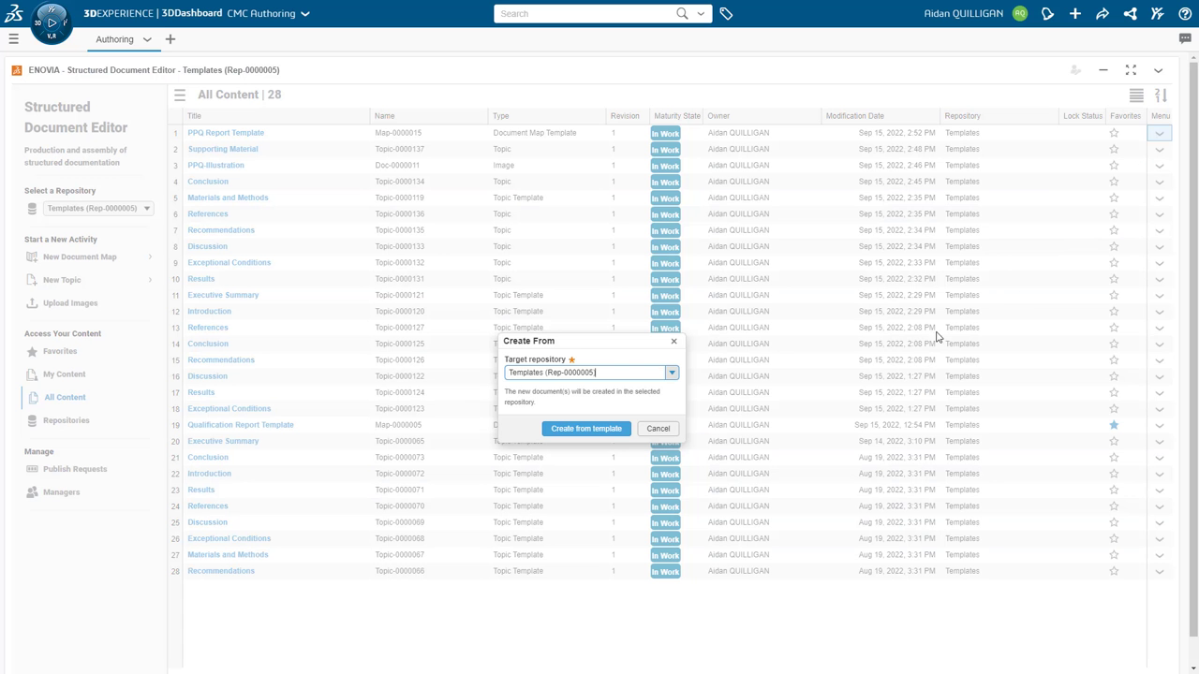
click(672, 375)
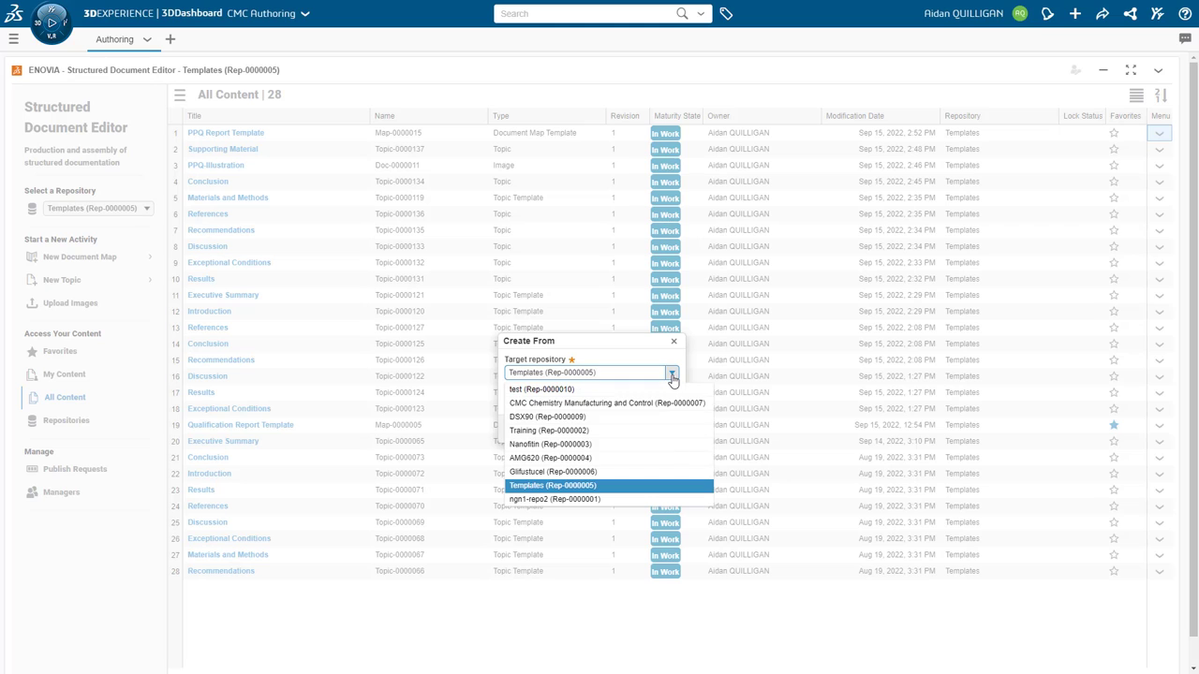
click(626, 417)
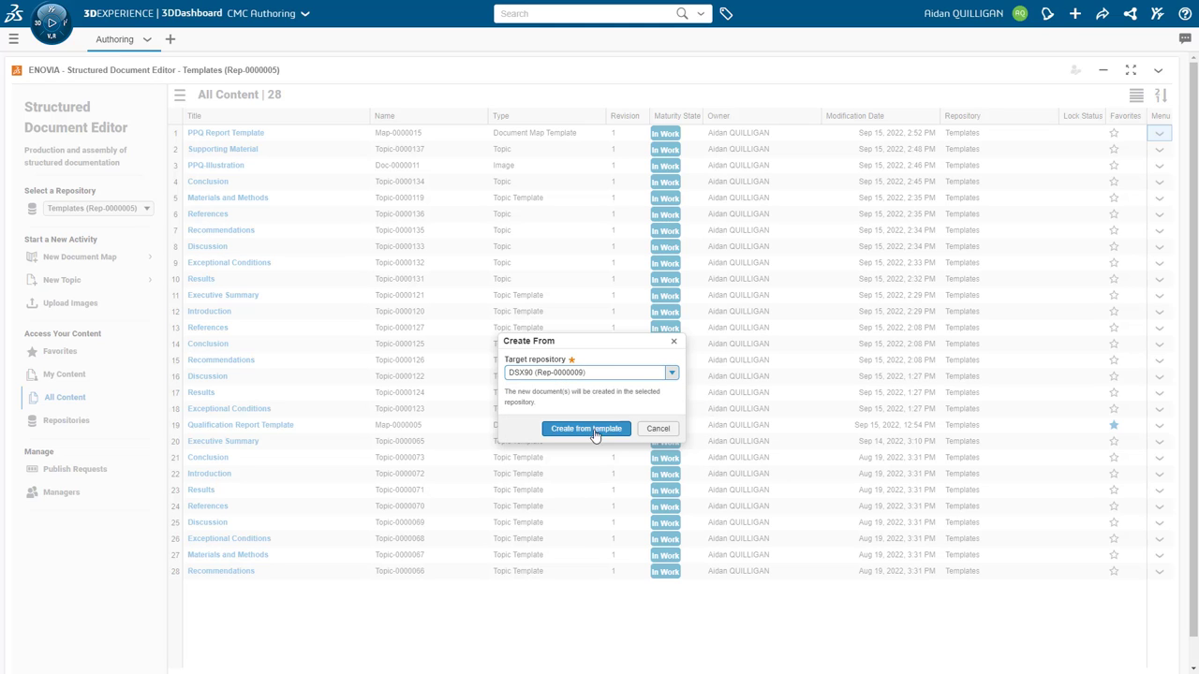
click(587, 429)
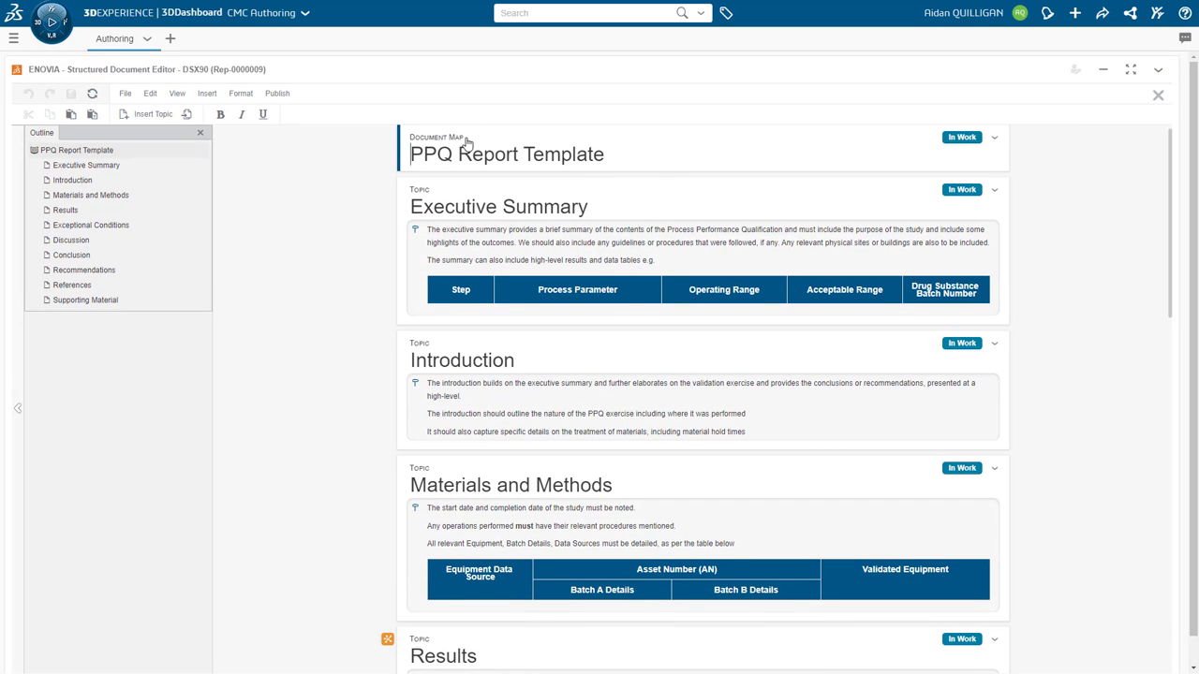
- Review the topics and template instructions of the newly created document from Executive Summary through Supporting Material
mouse_move(465, 143)
scroll(1046, 335, down, 4)
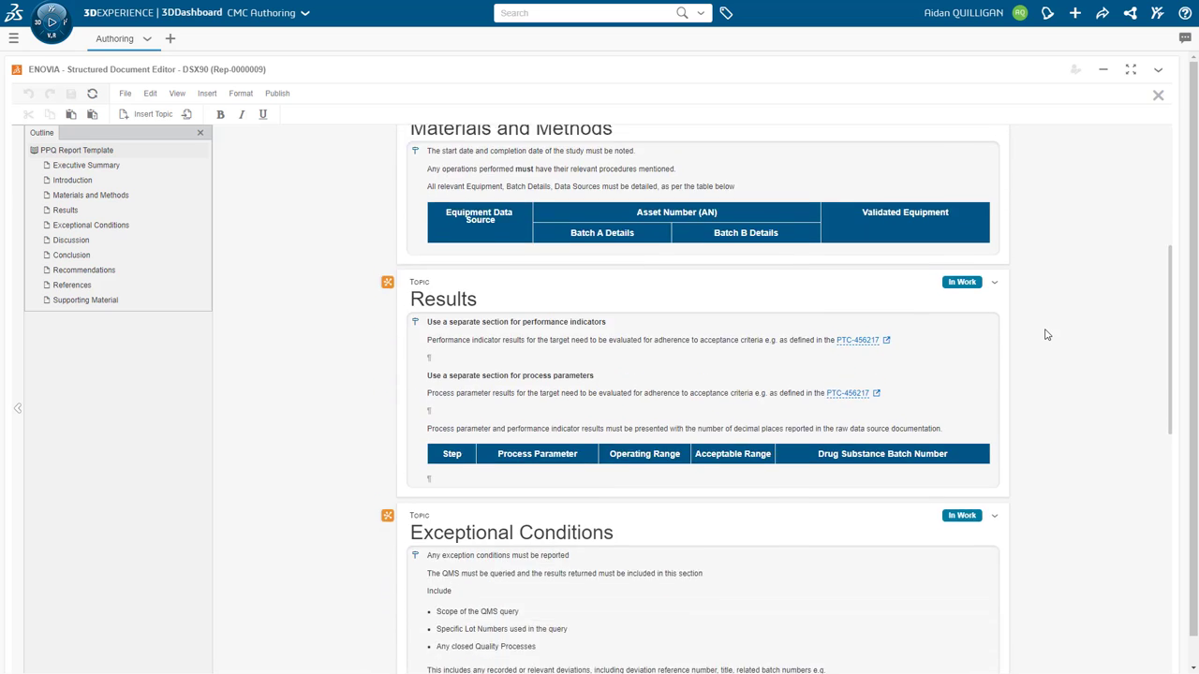
scroll(1046, 334, down, 6)
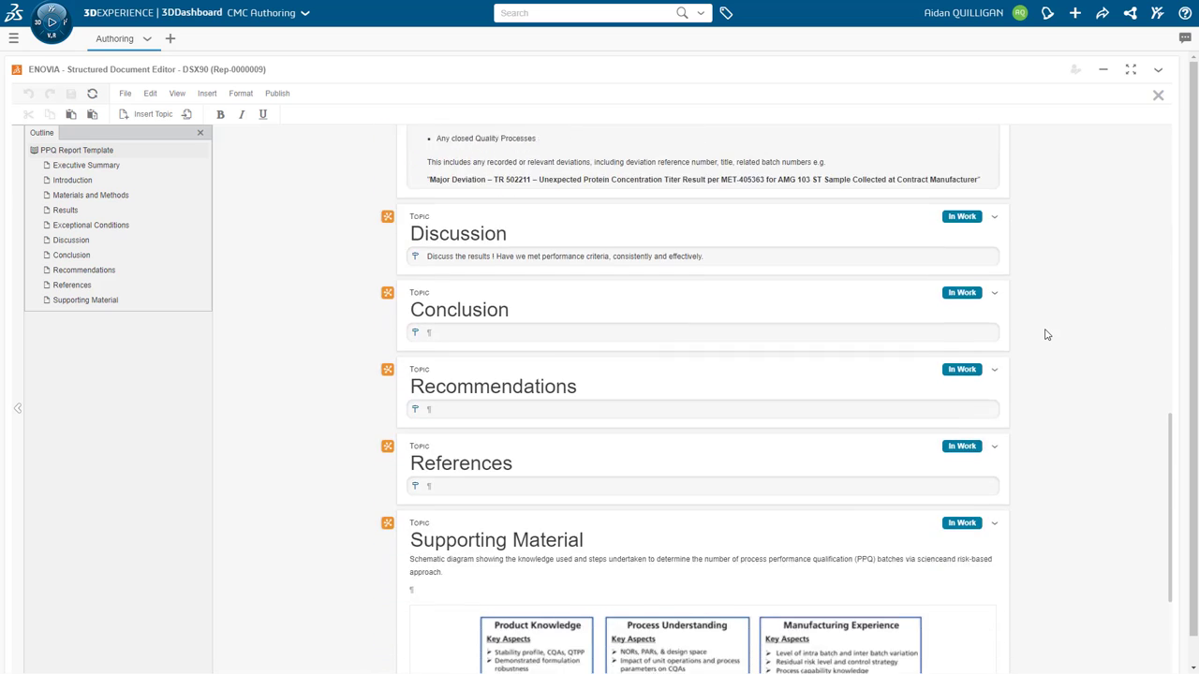
scroll(1046, 334, down, 3)
scroll(1040, 348, up, 7)
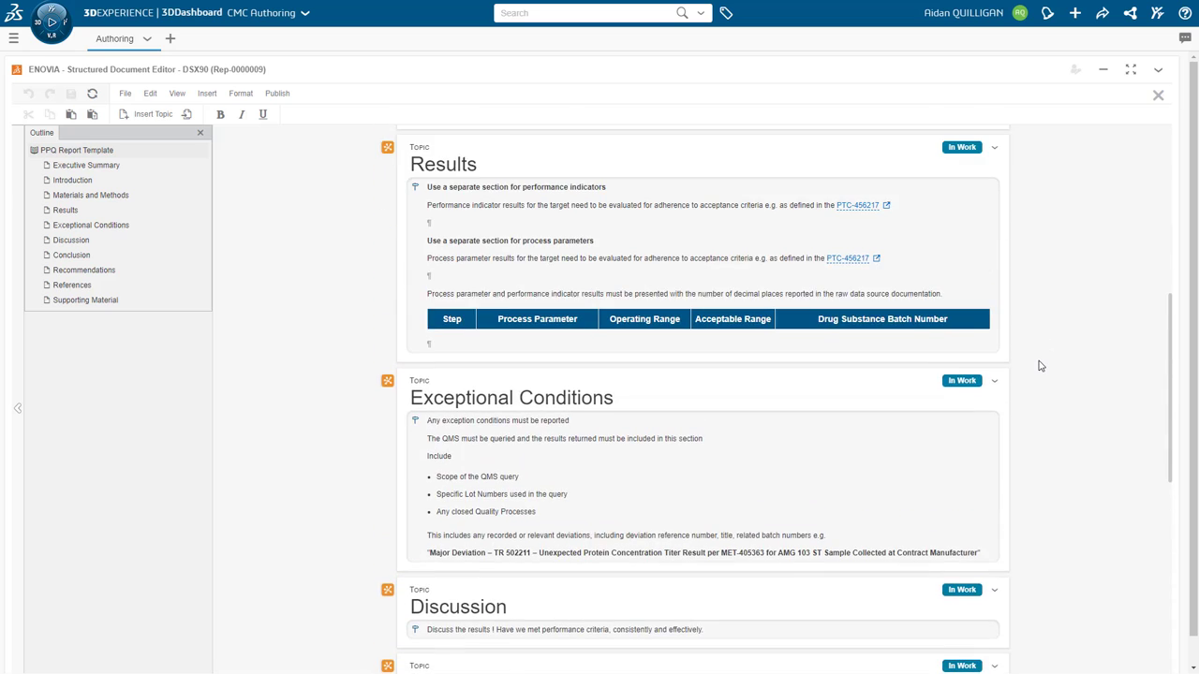
scroll(1040, 365, up, 5)
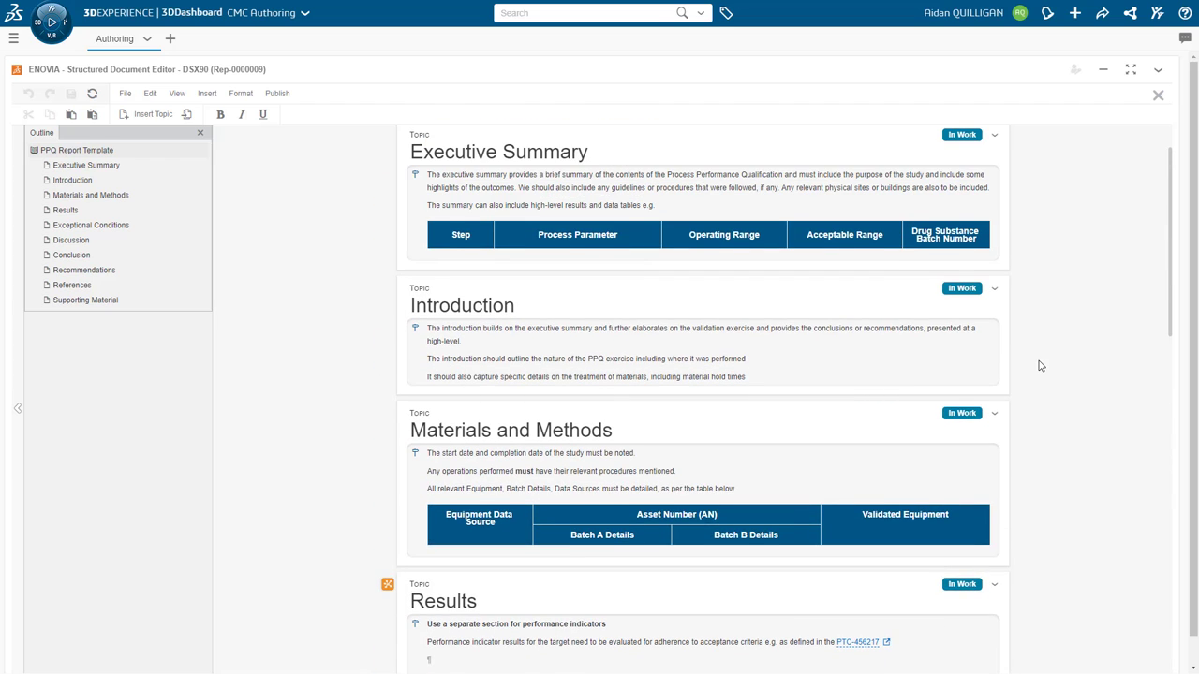
scroll(1039, 365, up, 1)
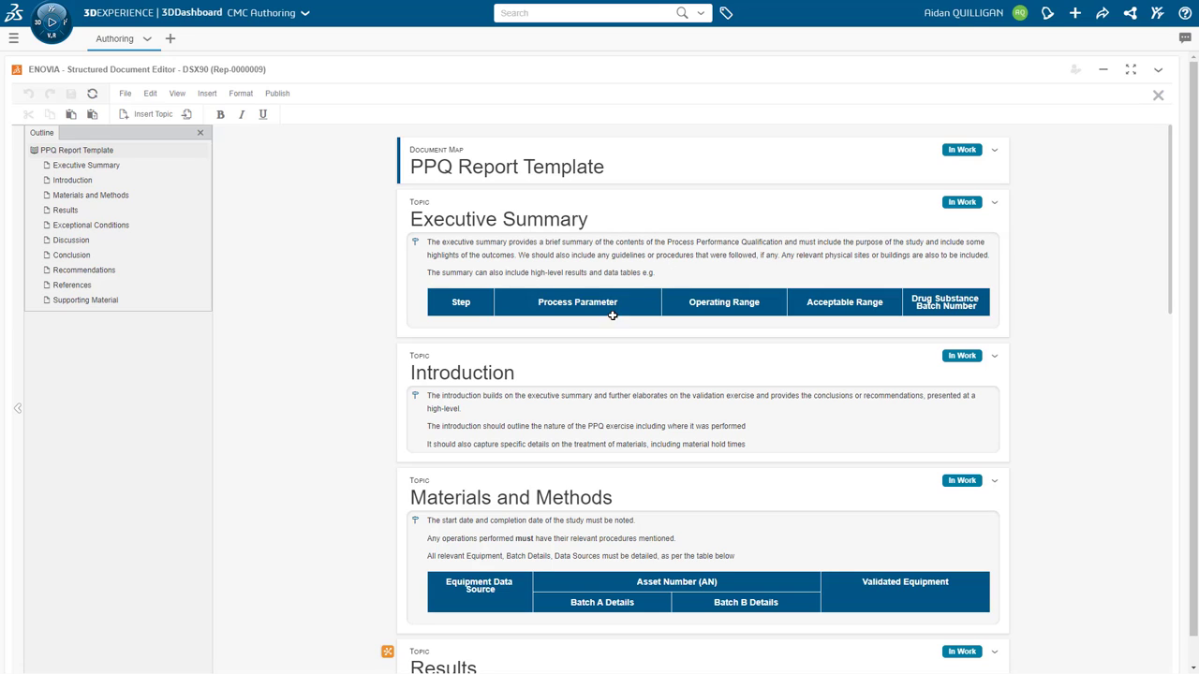
- Hide the template instructions in the new document and show them again
click(180, 97)
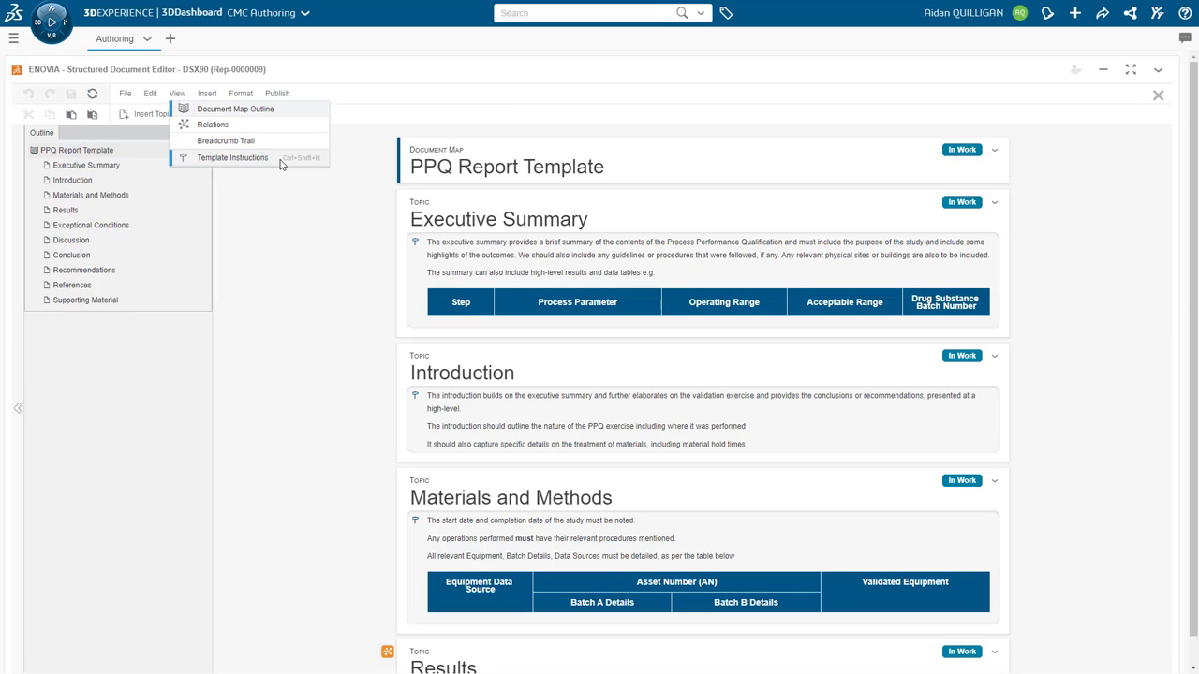
click(232, 158)
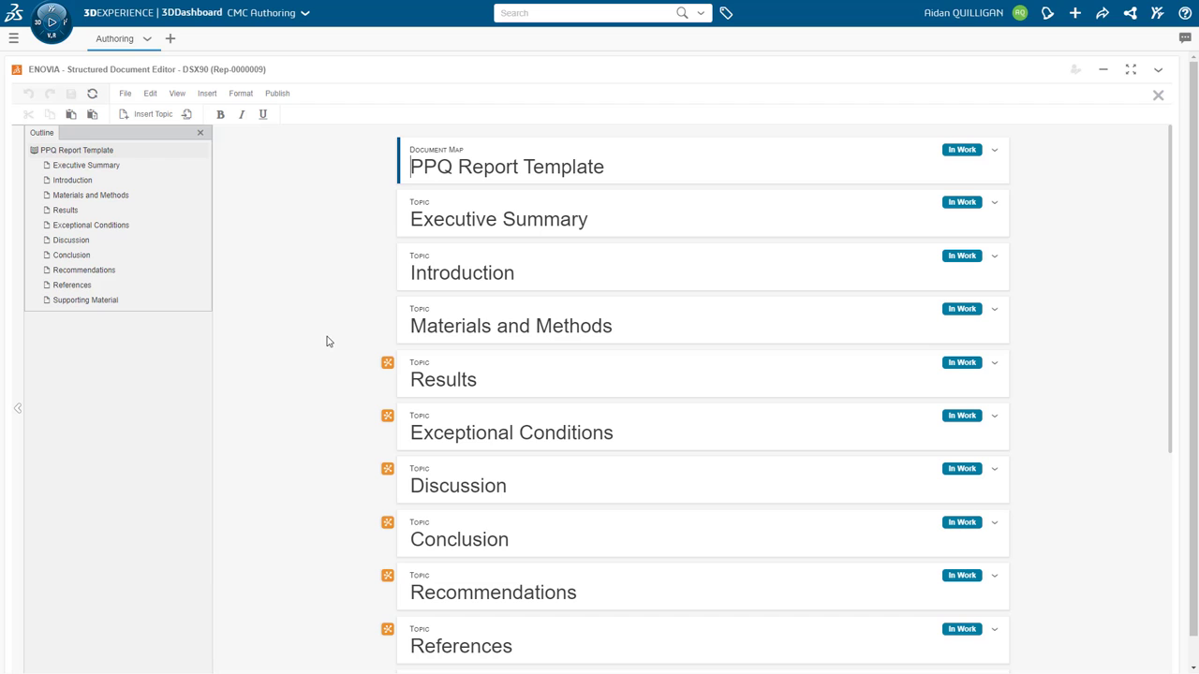
click(176, 93)
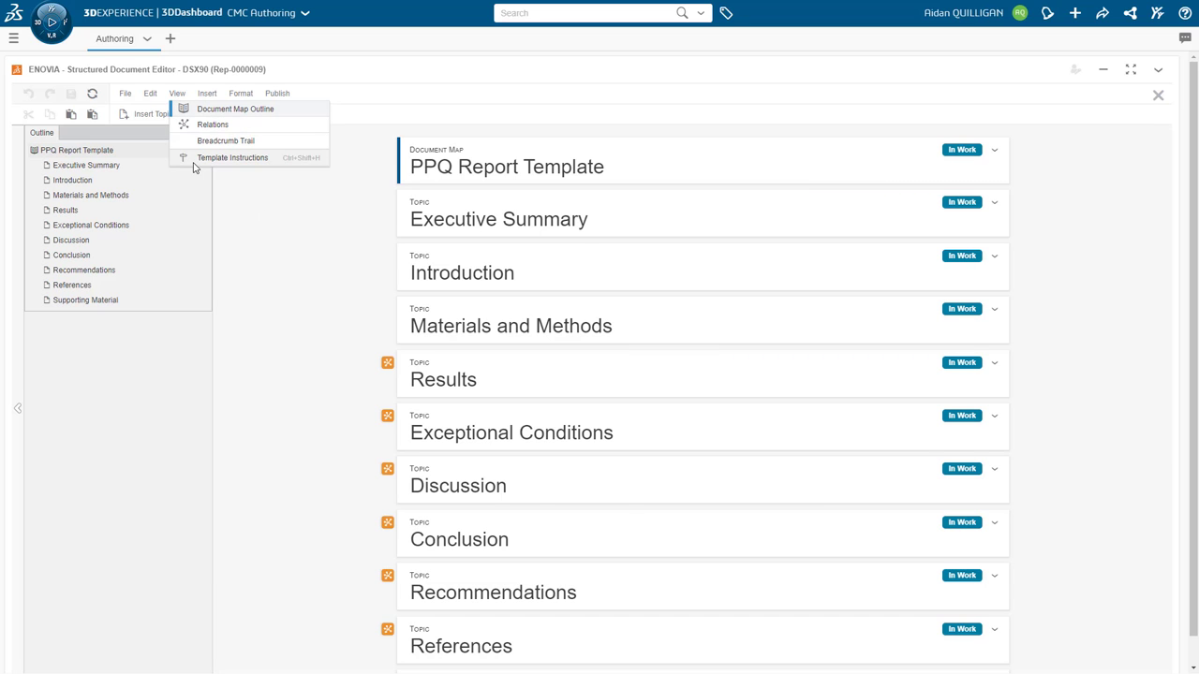
click(195, 162)
scroll(265, 369, down, 5)
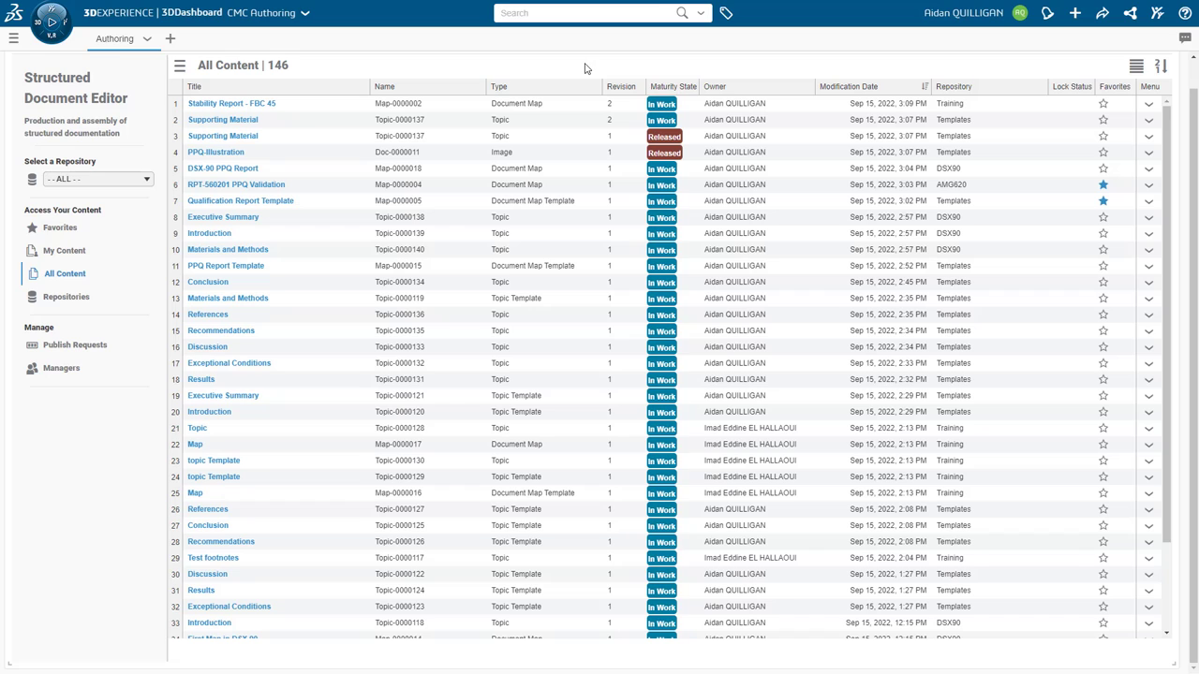
- Open Stability Report - FBC 45 and insert the existing Supporting Material topic after Appropriate Usage
click(244, 107)
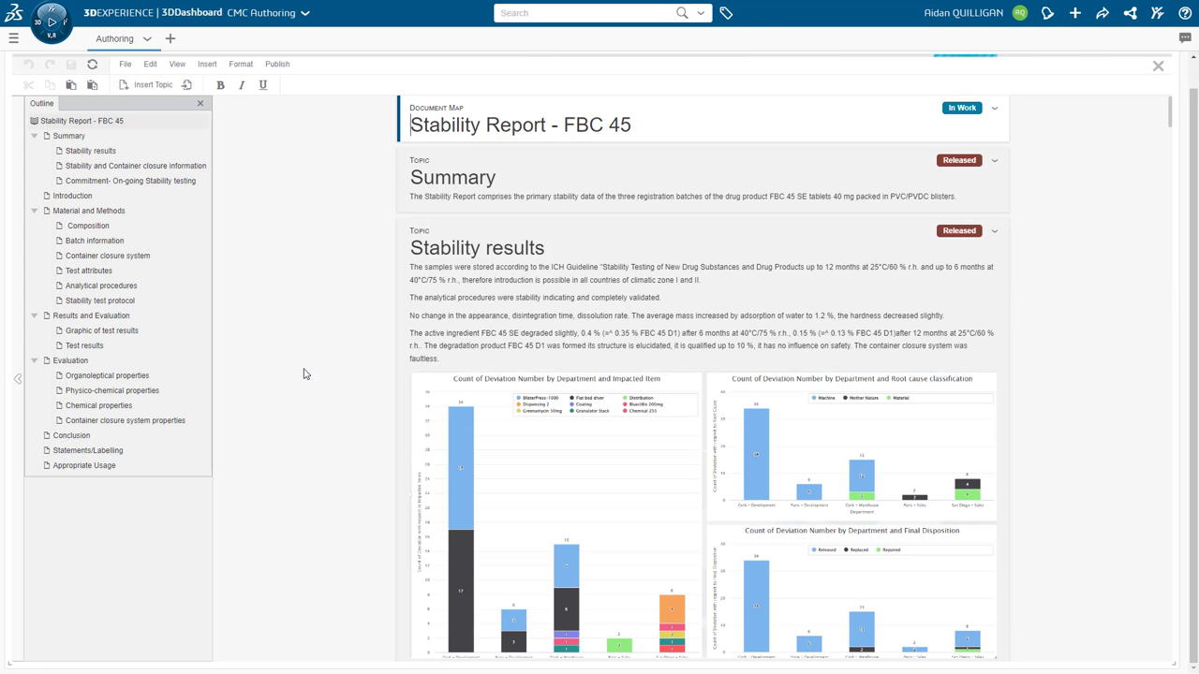
click(114, 468)
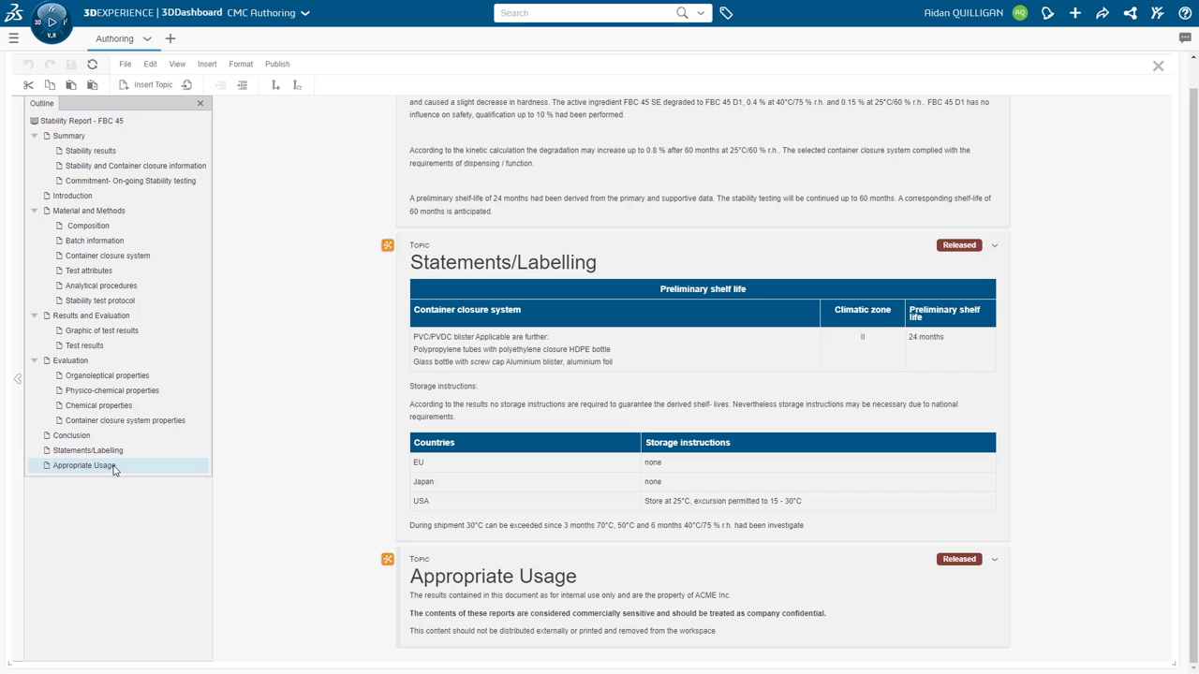
right_click(114, 468)
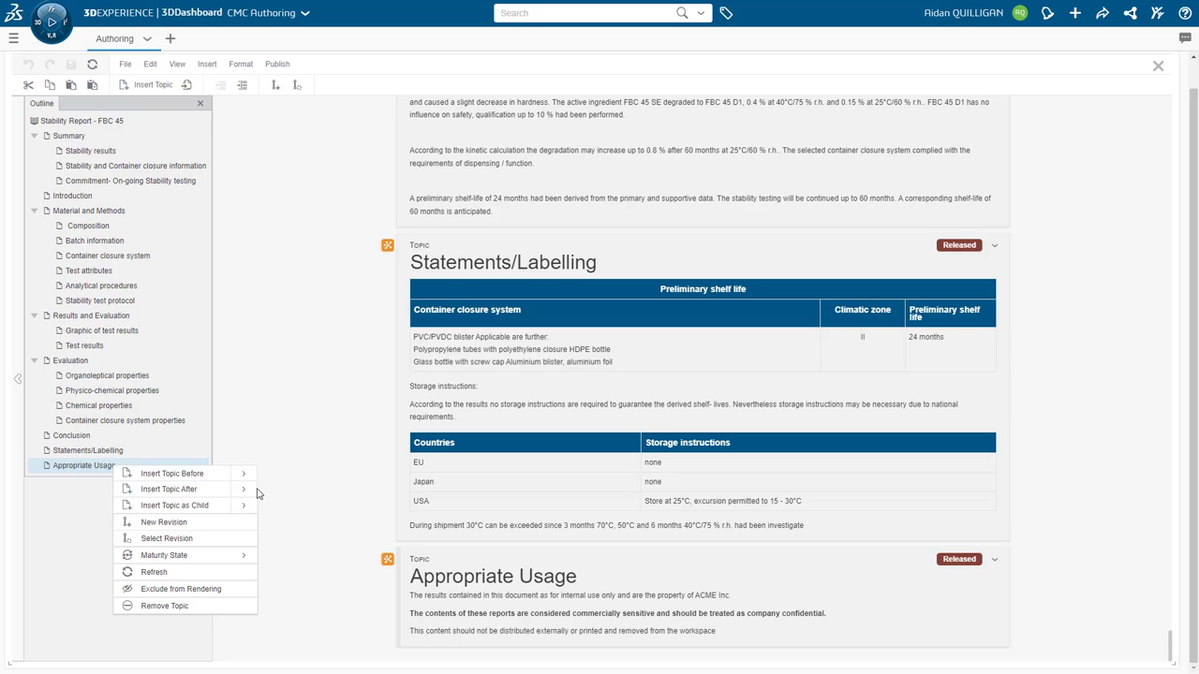
click(283, 503)
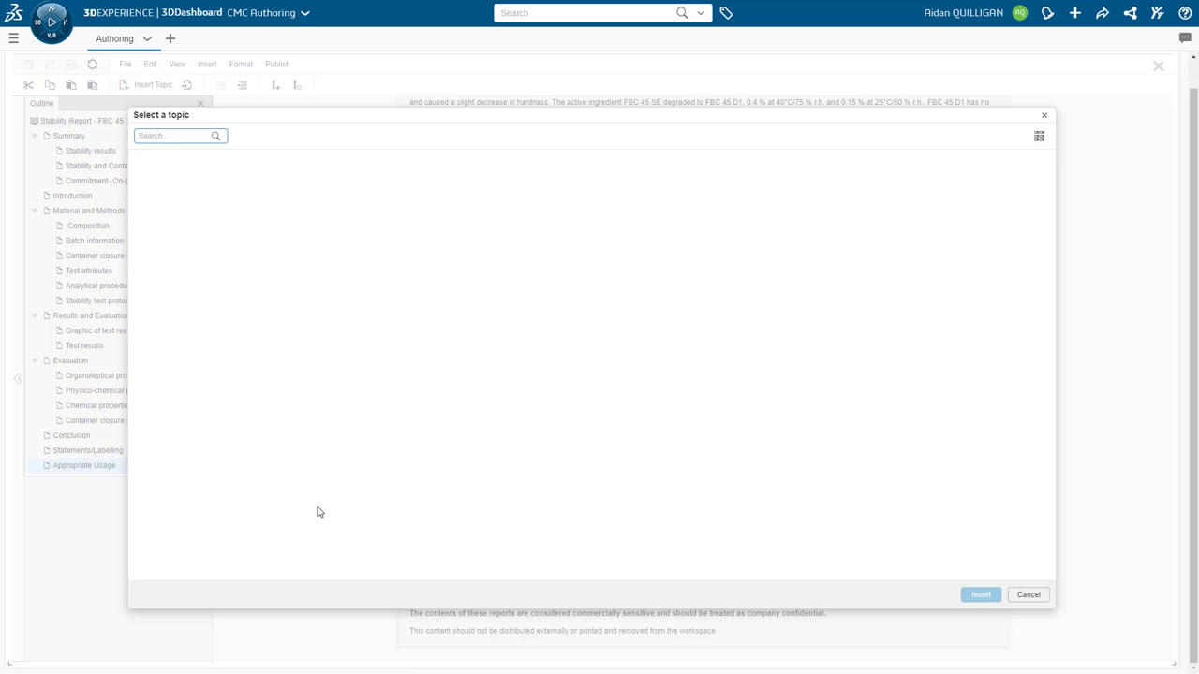
text(supp)
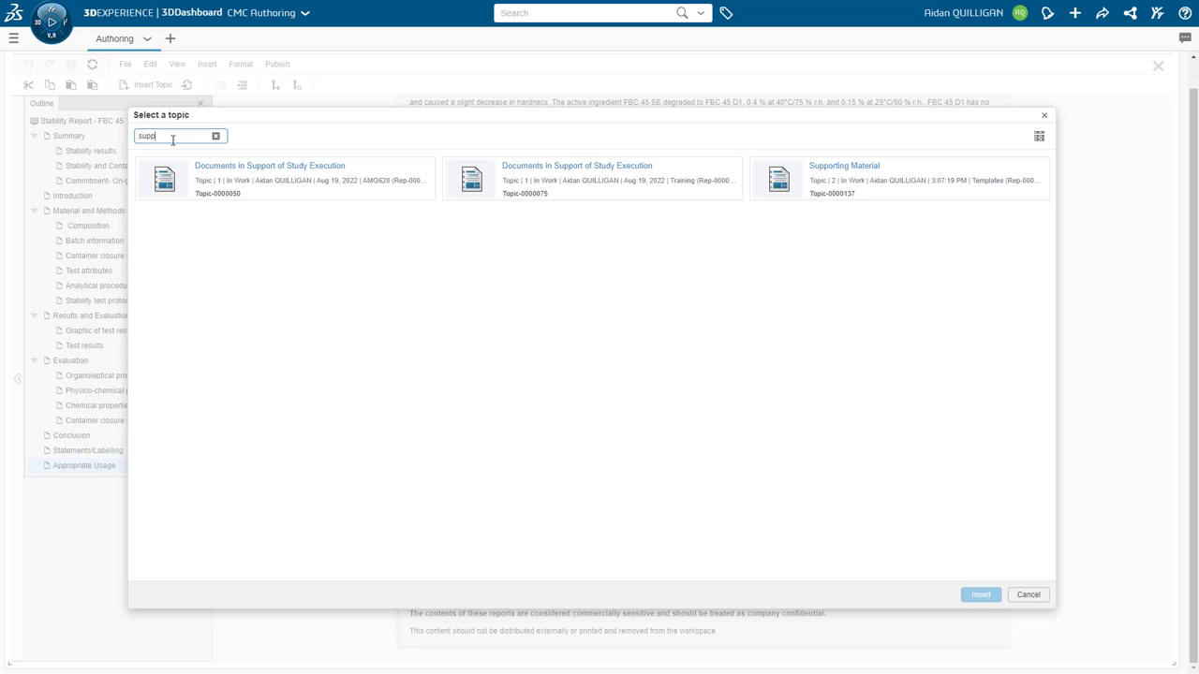
click(837, 182)
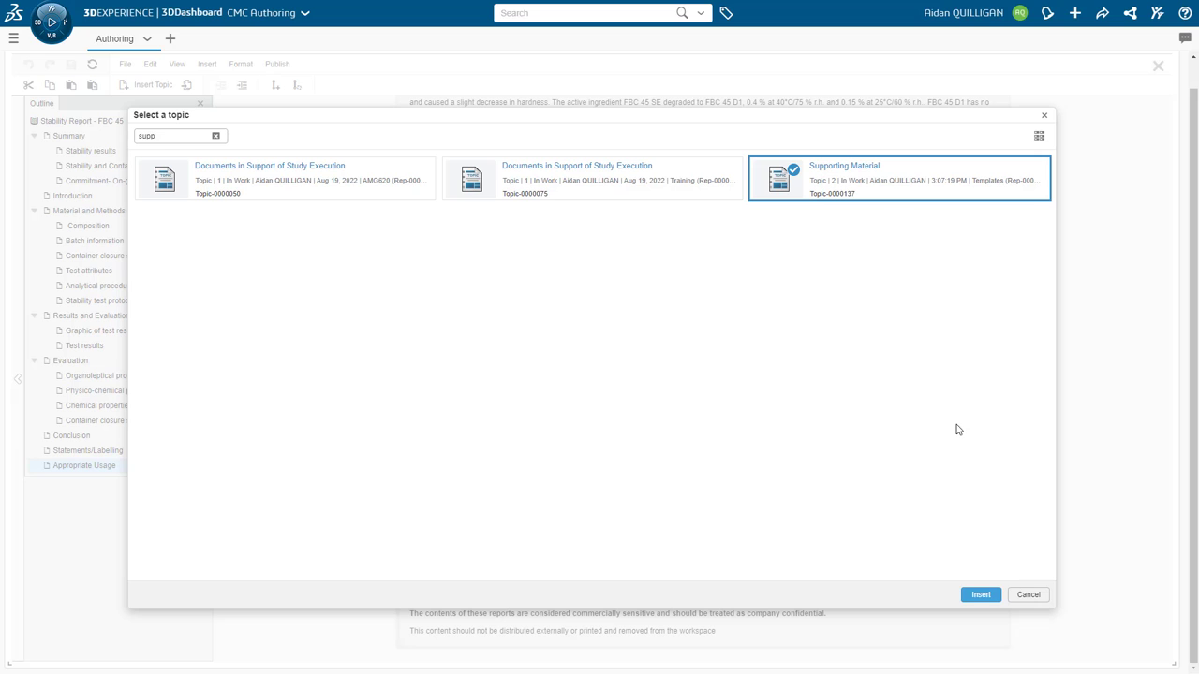
click(979, 597)
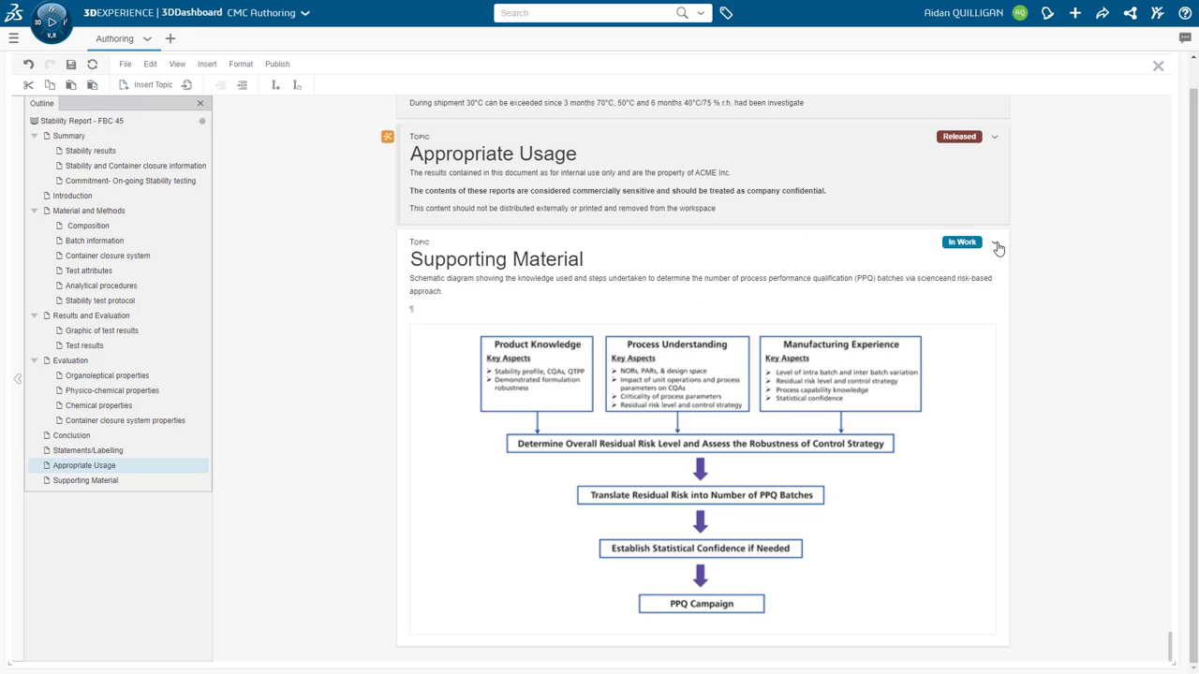
- Switch the Supporting Material topic in Stability Report - FBC 45 to revision 1 in the Released state
click(996, 245)
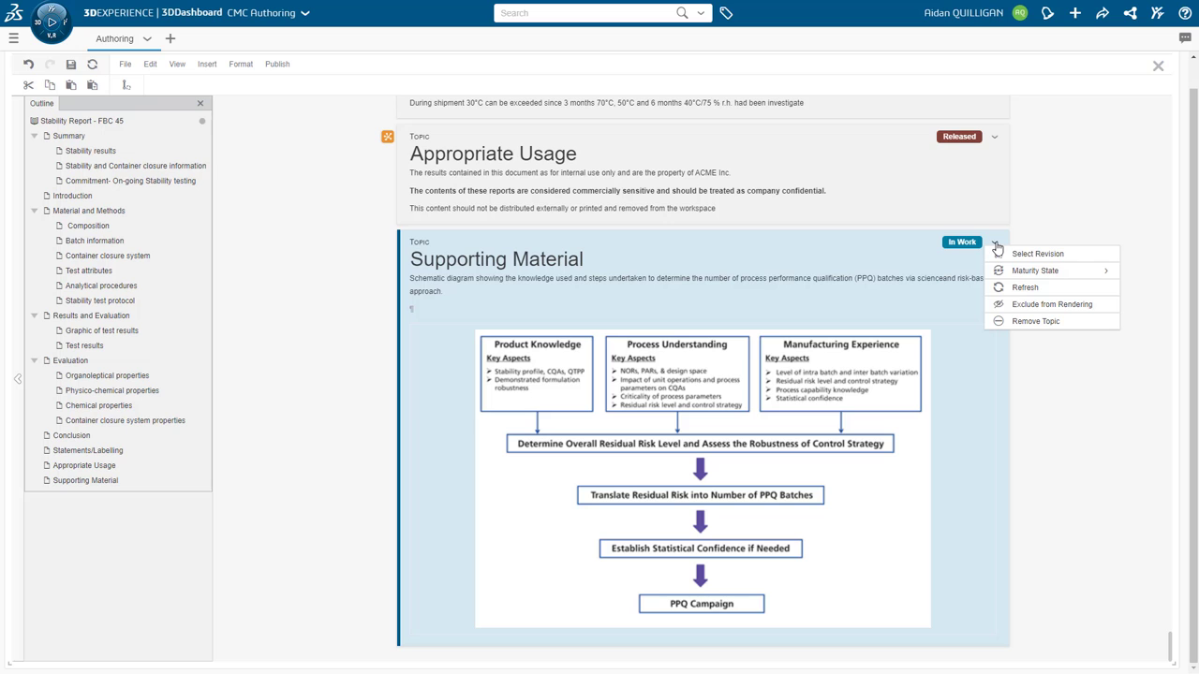
click(1012, 254)
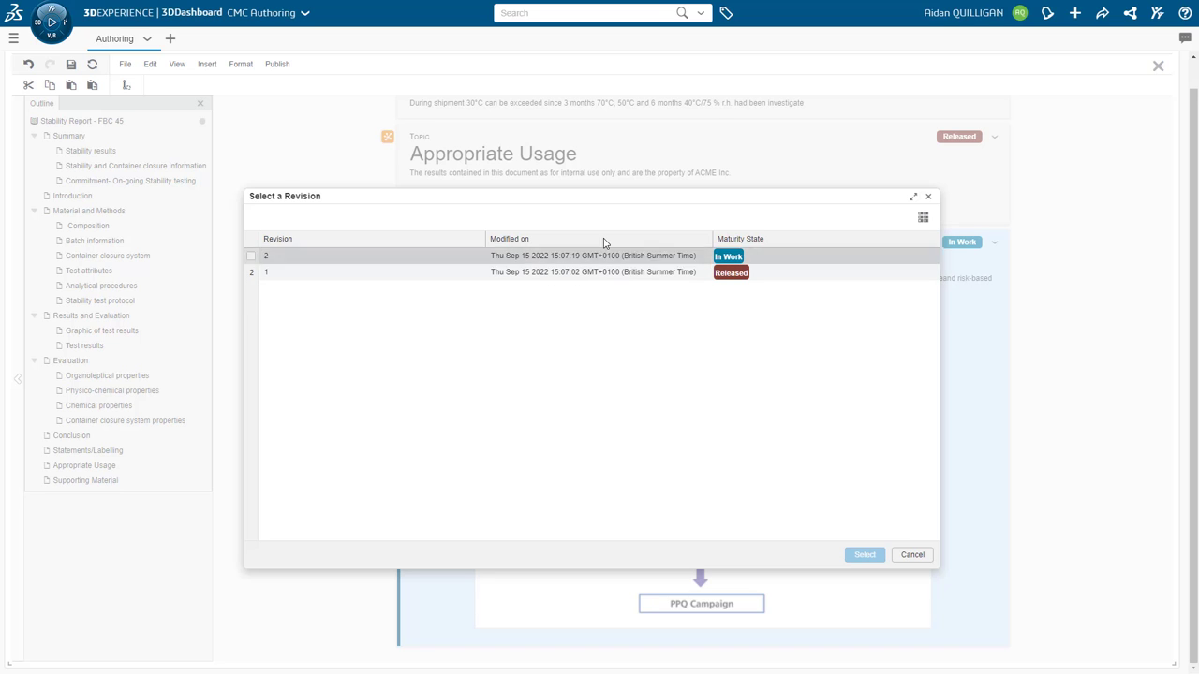
drag(605, 203, 636, 296)
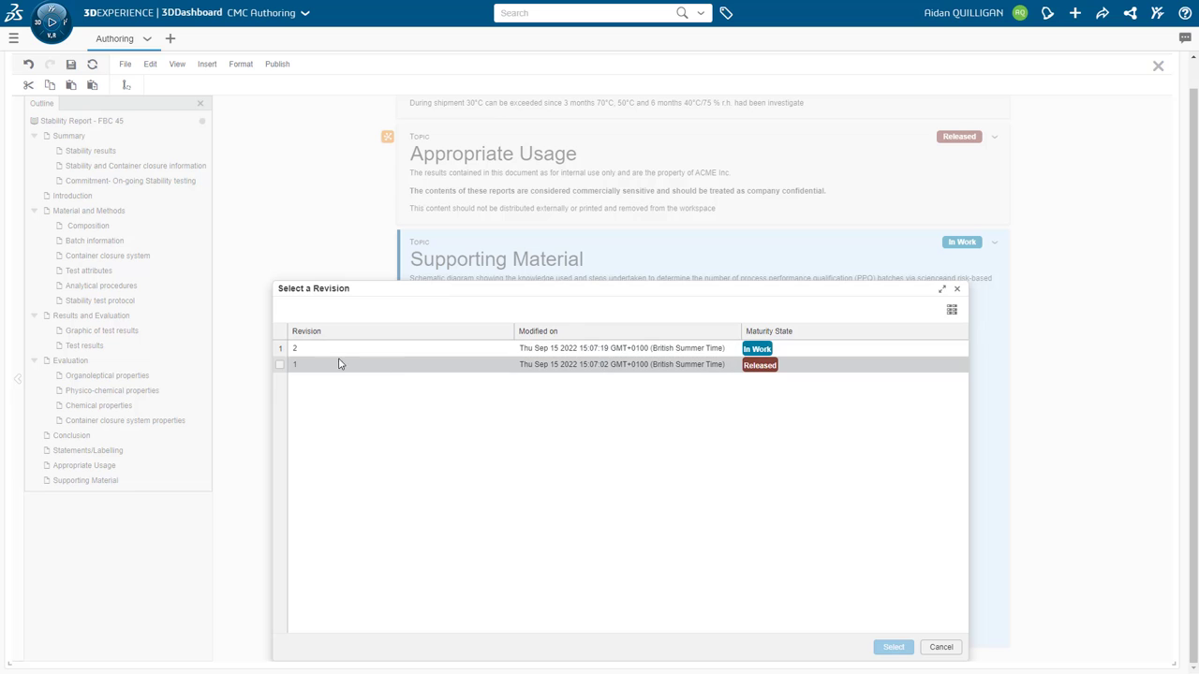
click(279, 367)
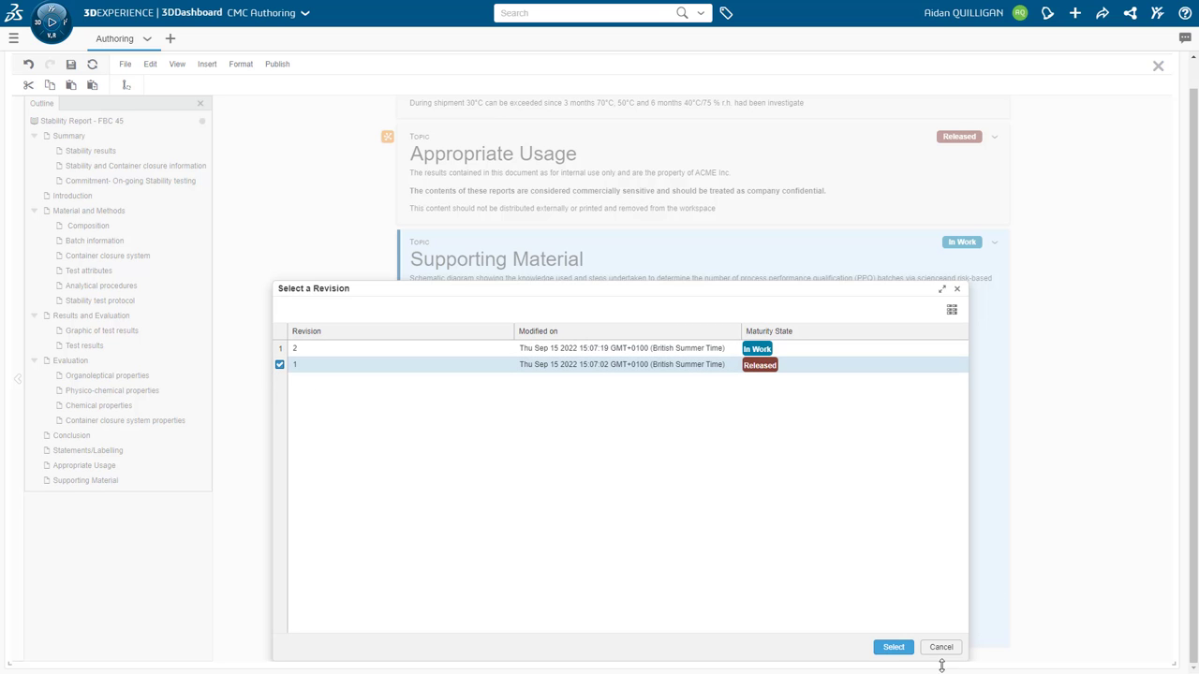
click(896, 650)
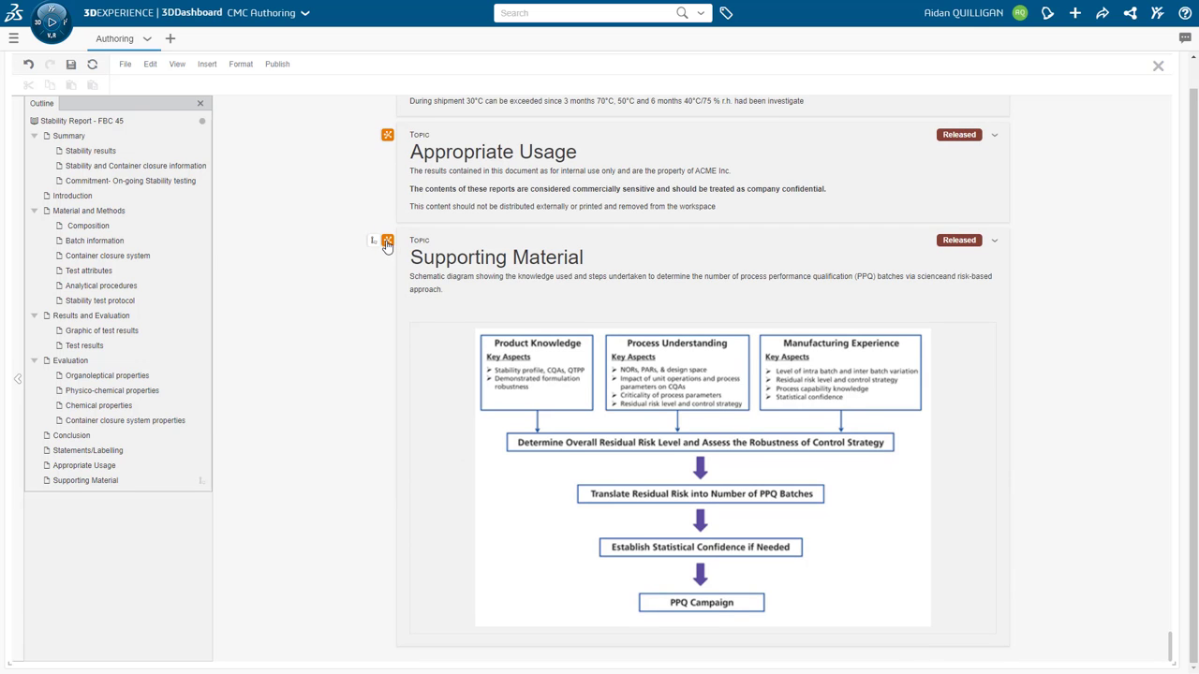
- Examine which document maps use the Supporting Material topic and view the details of the individual maps
mouse_move(387, 245)
click(387, 243)
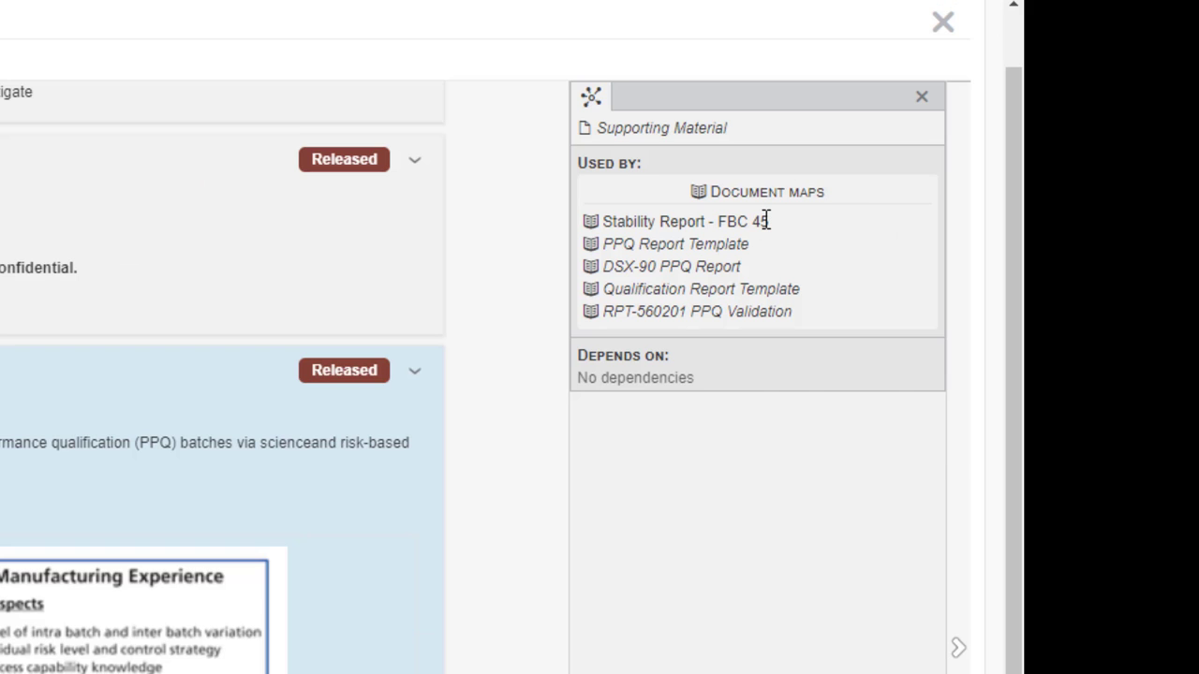
mouse_move(765, 221)
mouse_move(740, 245)
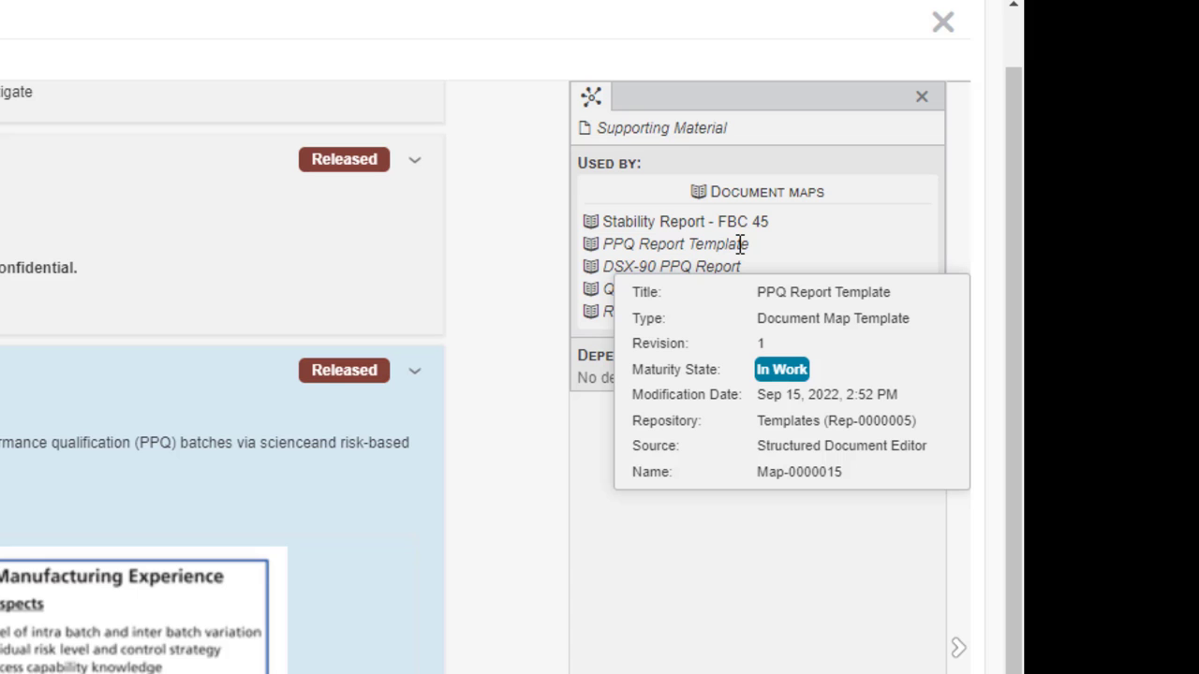
mouse_move(718, 268)
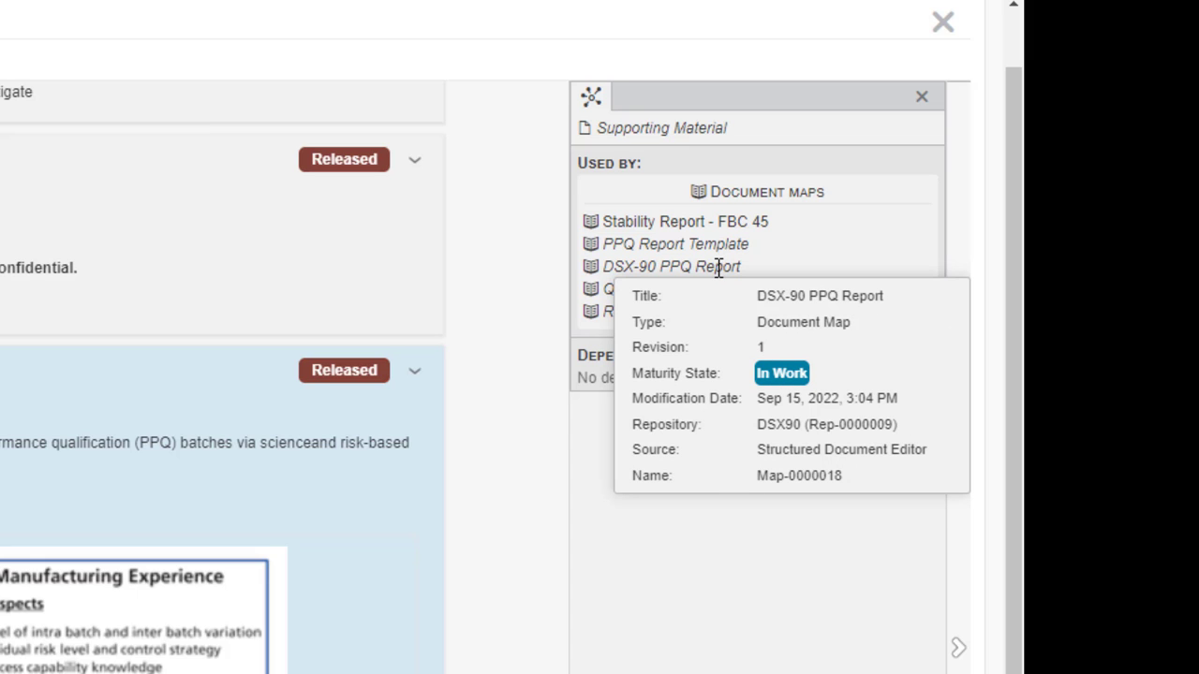
mouse_move(765, 285)
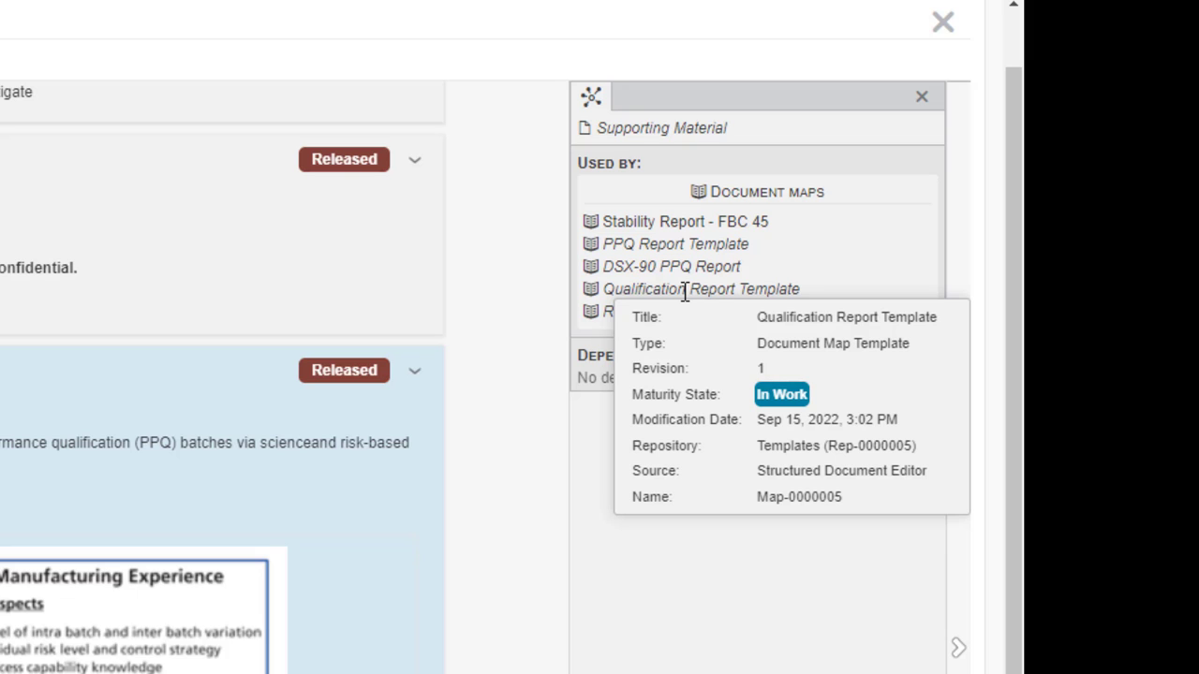
mouse_move(621, 314)
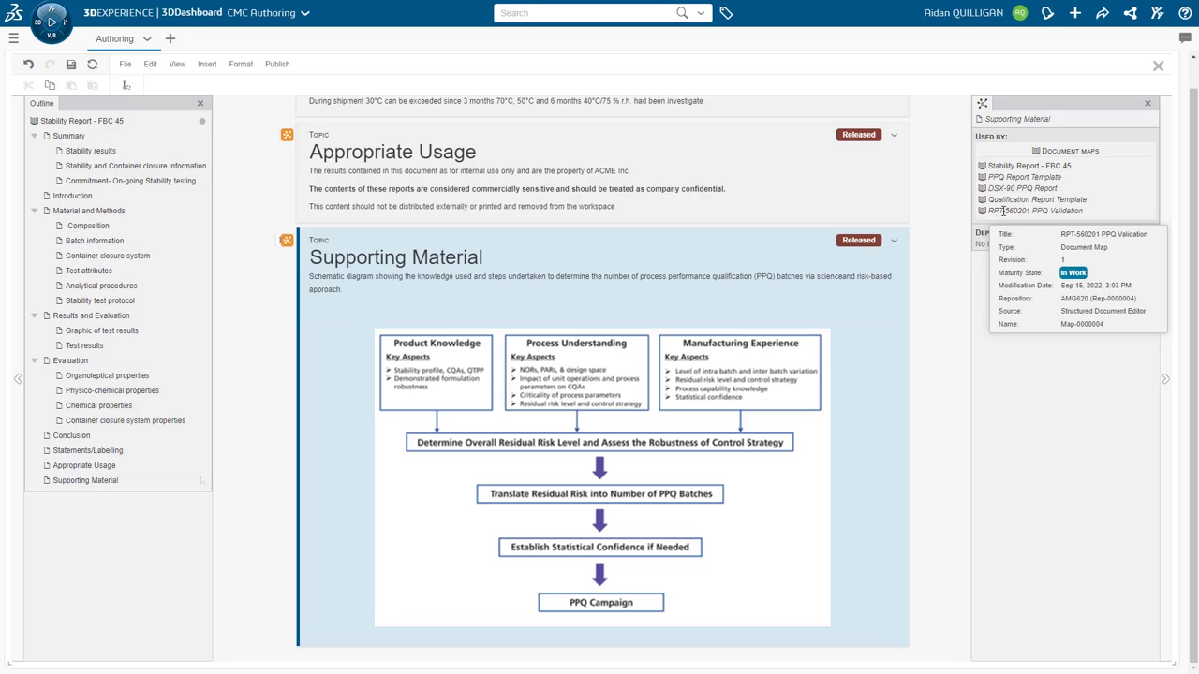
- Set the Supporting Material topic to revision 2, the In Work version
click(897, 246)
click(936, 252)
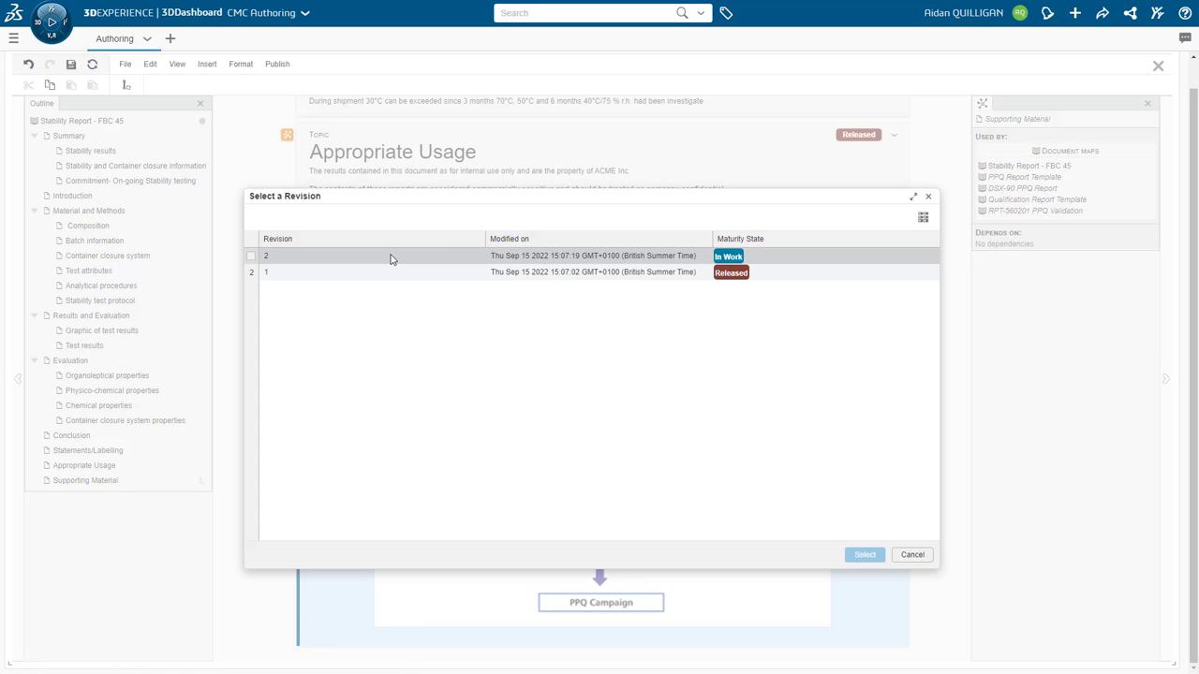
click(251, 256)
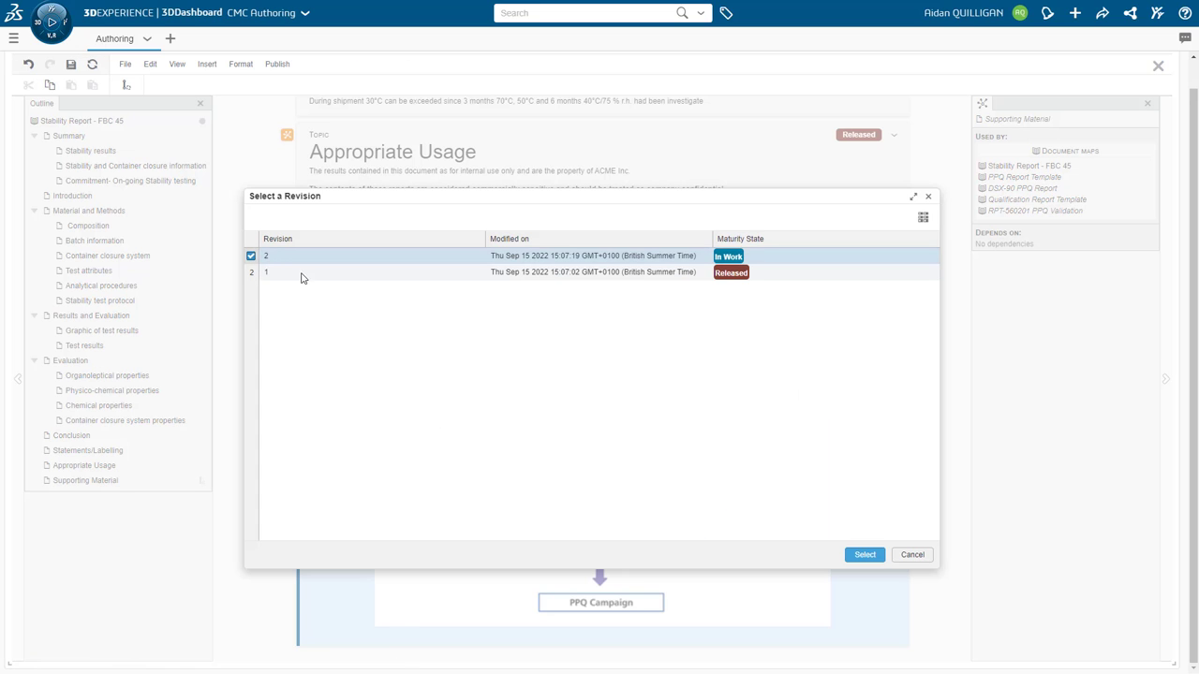
click(868, 557)
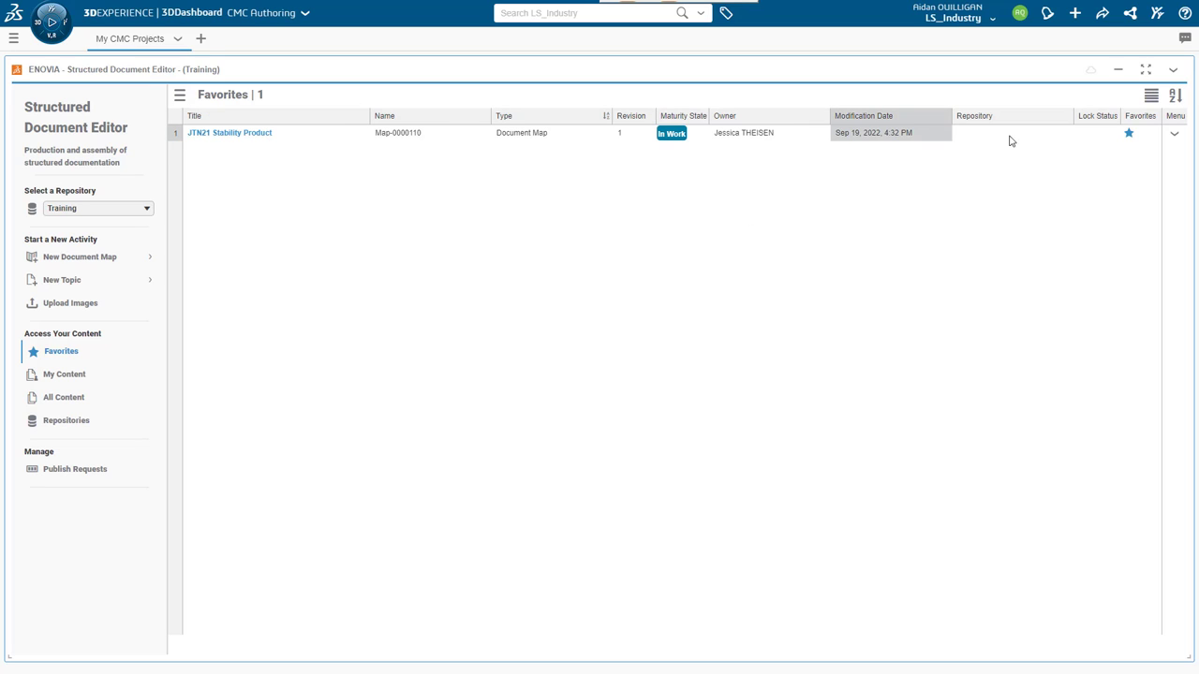
- Duplicate the JTN21 Stability Product document map with its dependencies into the JTN21 Content (Rep-0000001) repository
click(1175, 136)
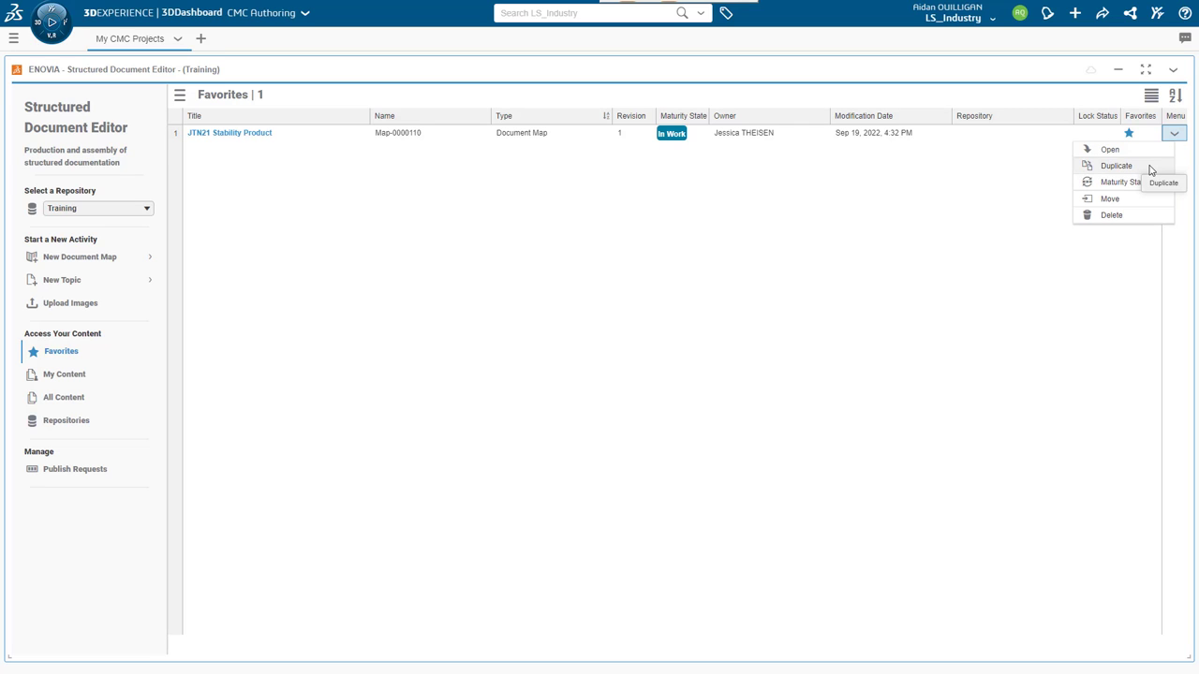
click(1151, 169)
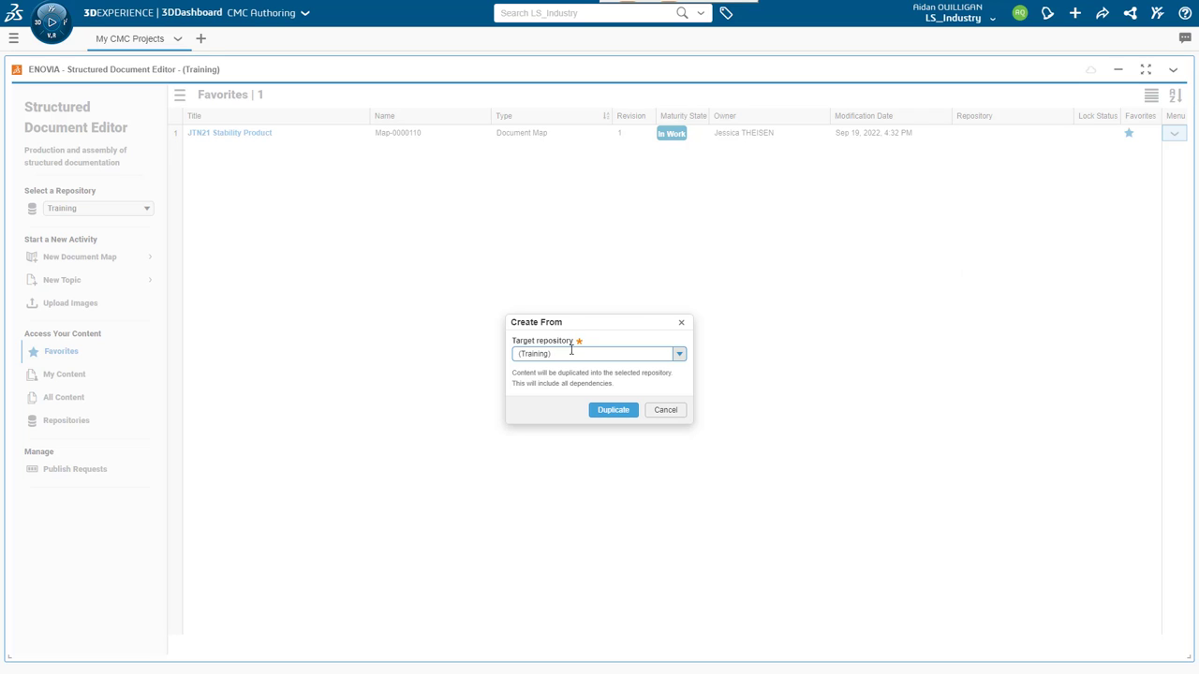
click(680, 354)
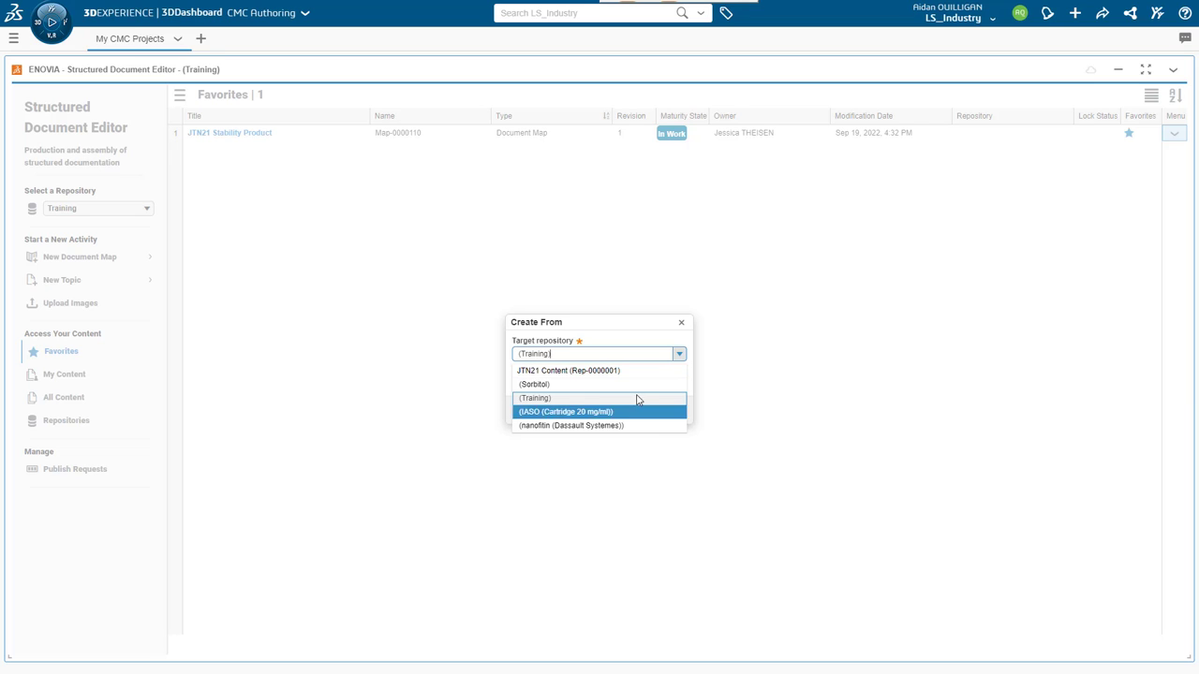
click(635, 371)
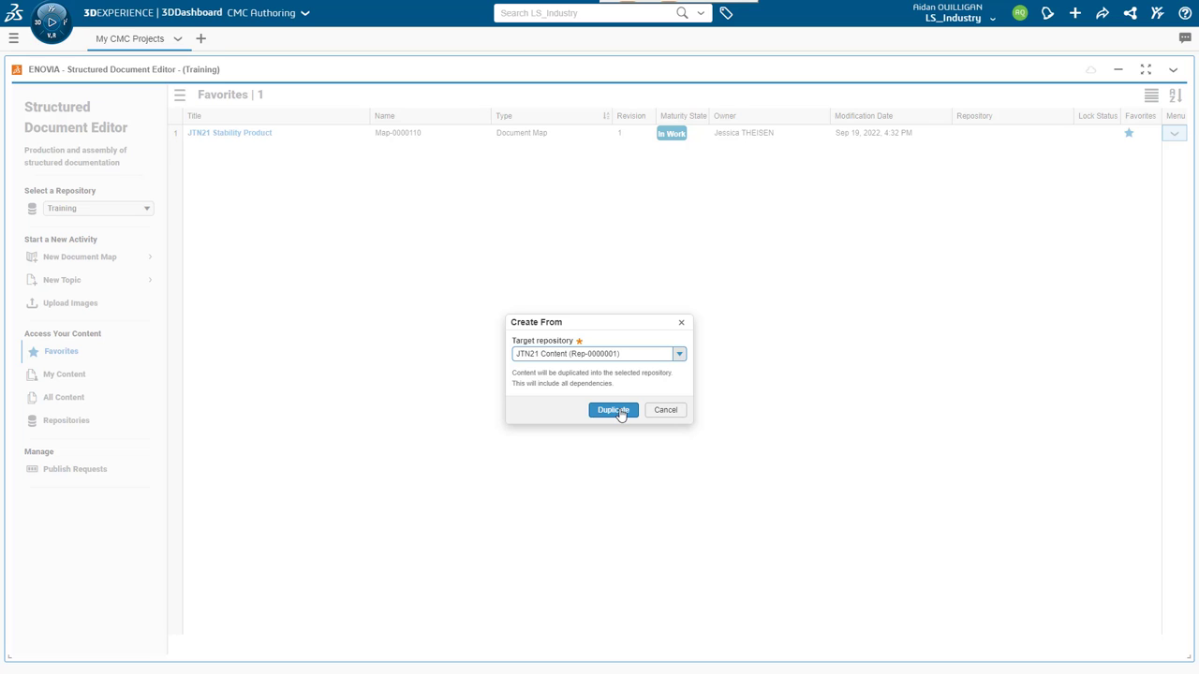
click(614, 410)
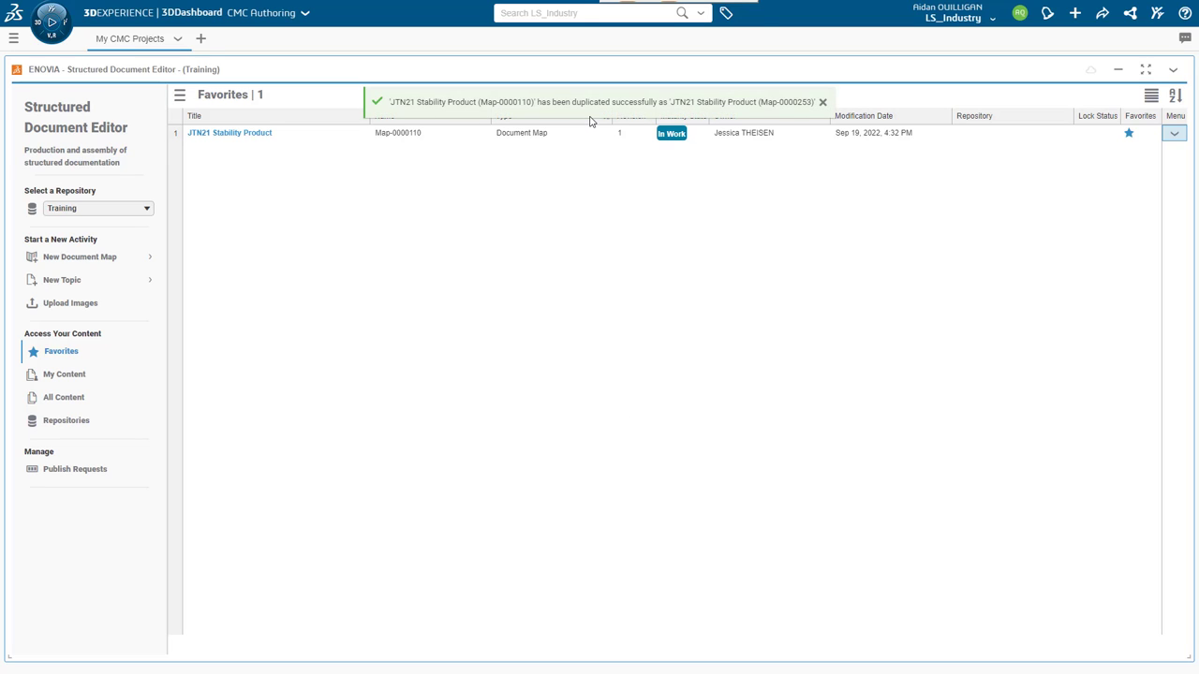
click(823, 103)
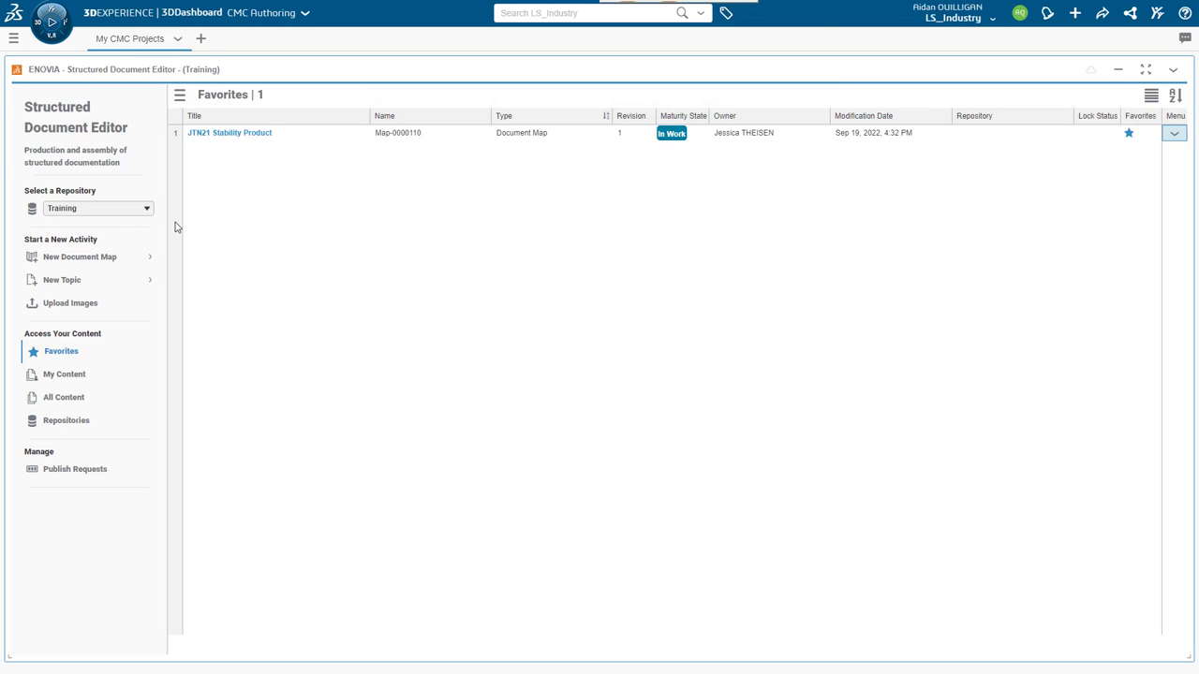
- Open the duplicated JTN21 Stability Product from the JTN21 Content (Rep-0000001) repository and review its topics
click(120, 211)
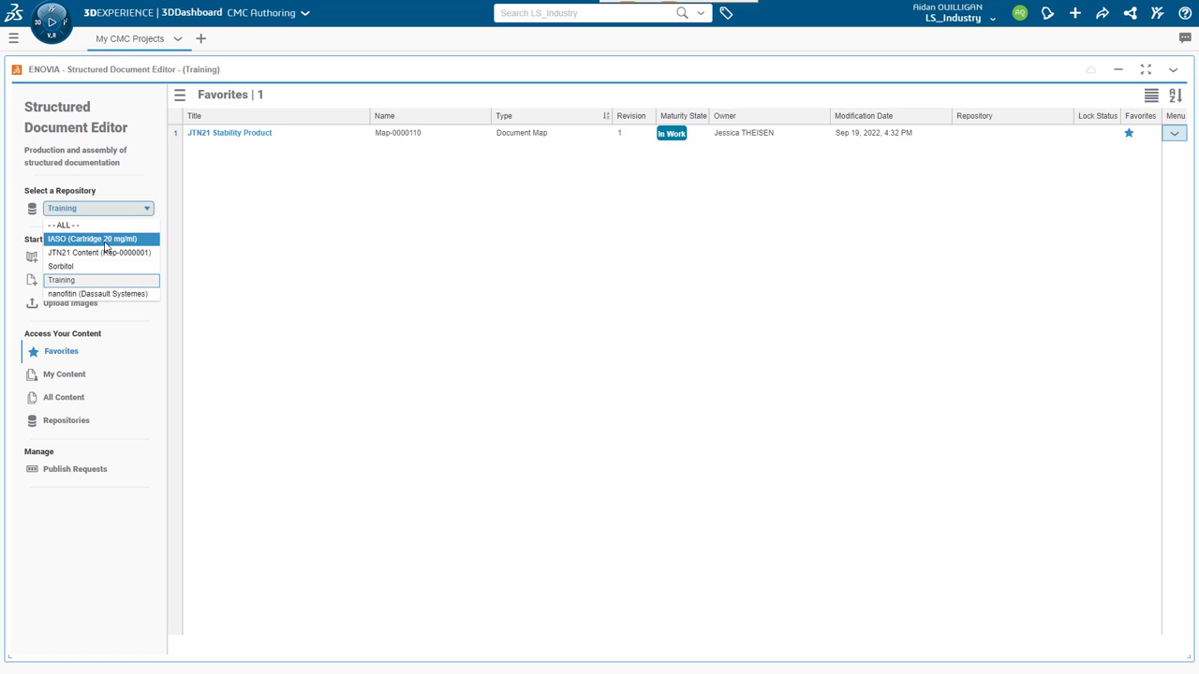
click(107, 253)
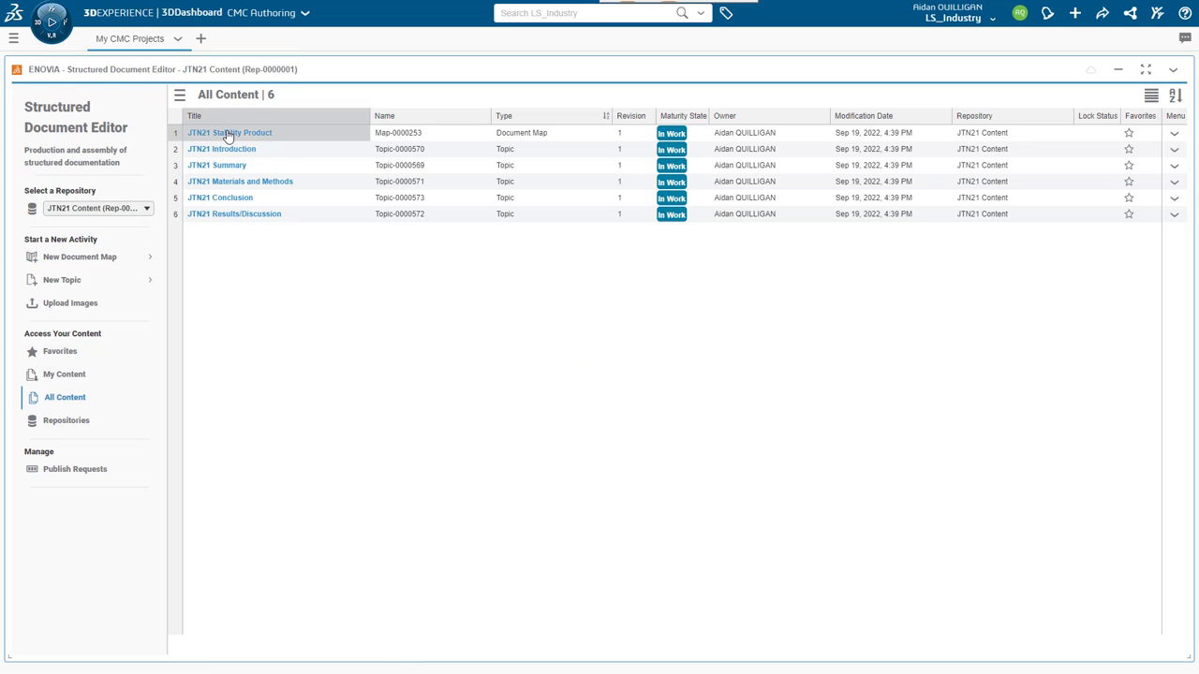
click(255, 133)
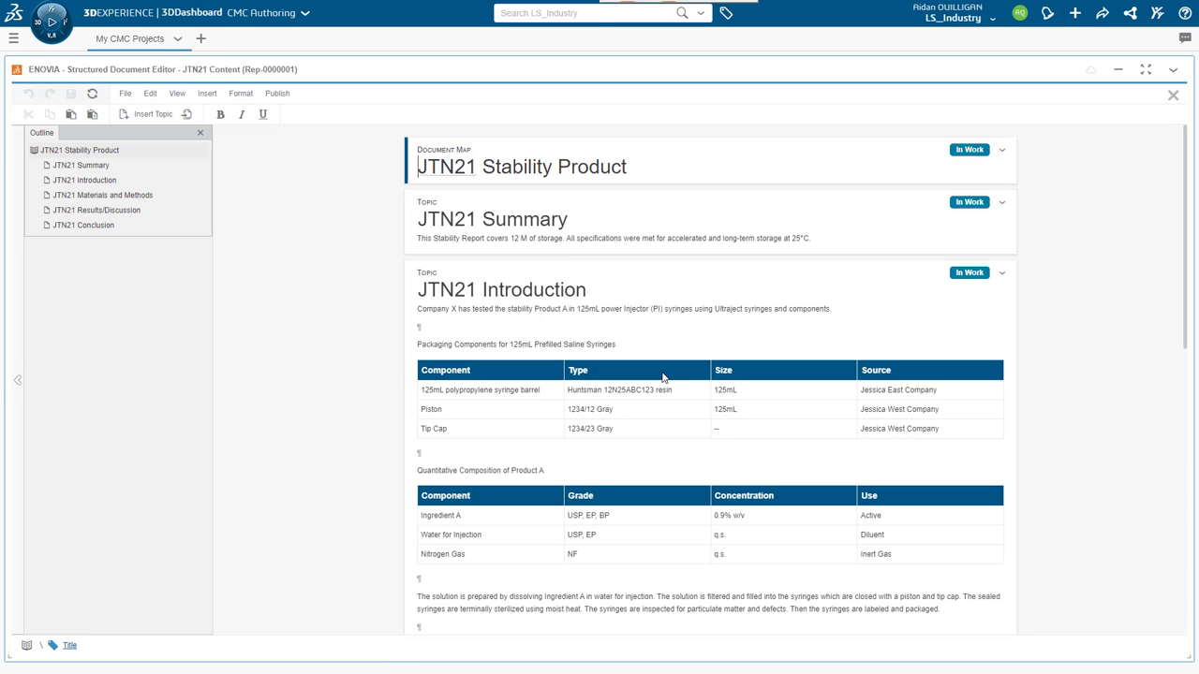
scroll(662, 376, down, 5)
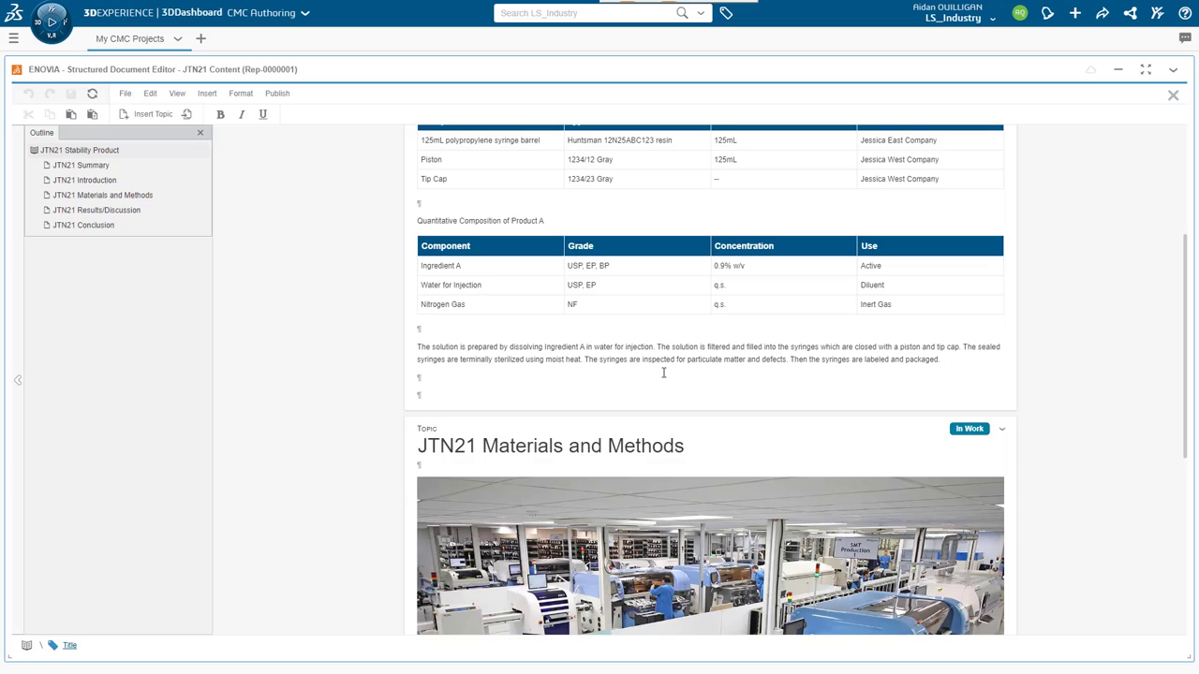
scroll(664, 373, up, 5)
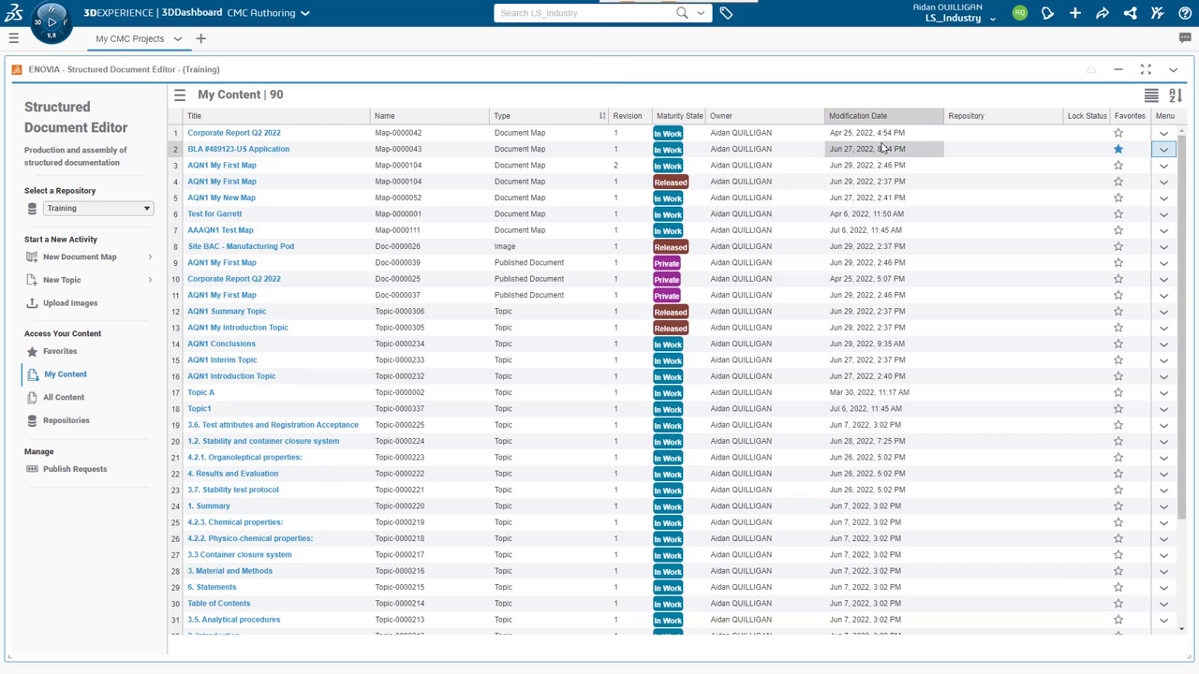
- Move BLA #489123-US Application and all its listed topics from Training to the JTN21 Content (Rep-0000001) repository, and open that repository
click(1165, 153)
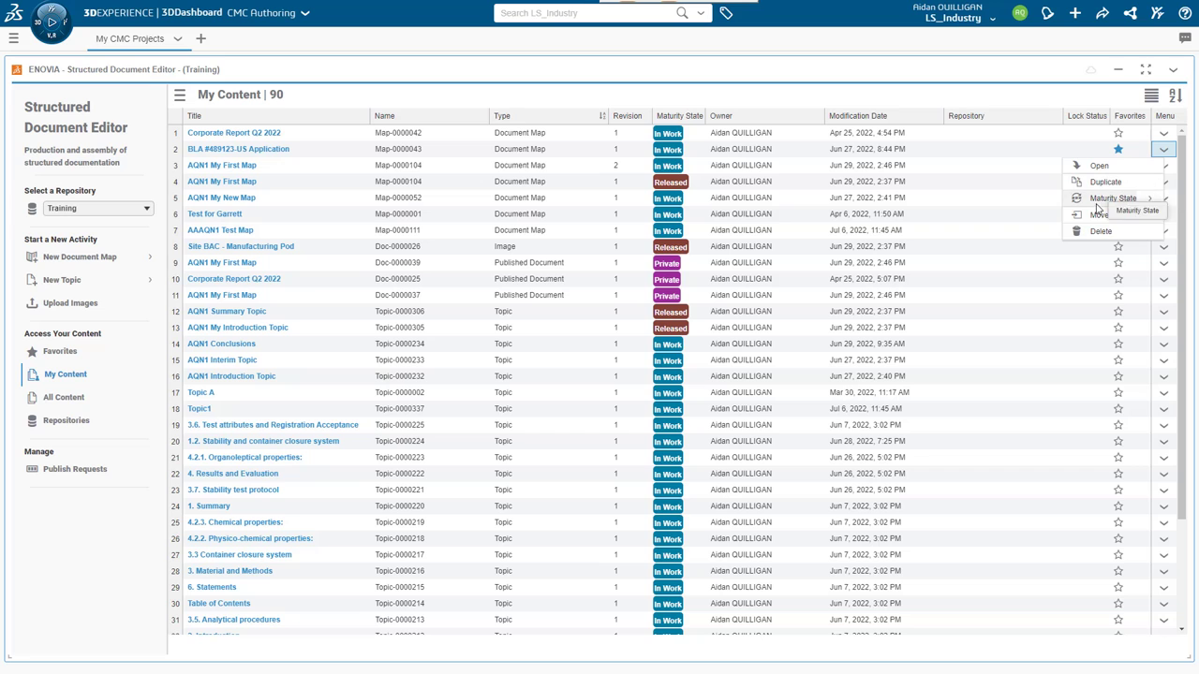
click(1141, 219)
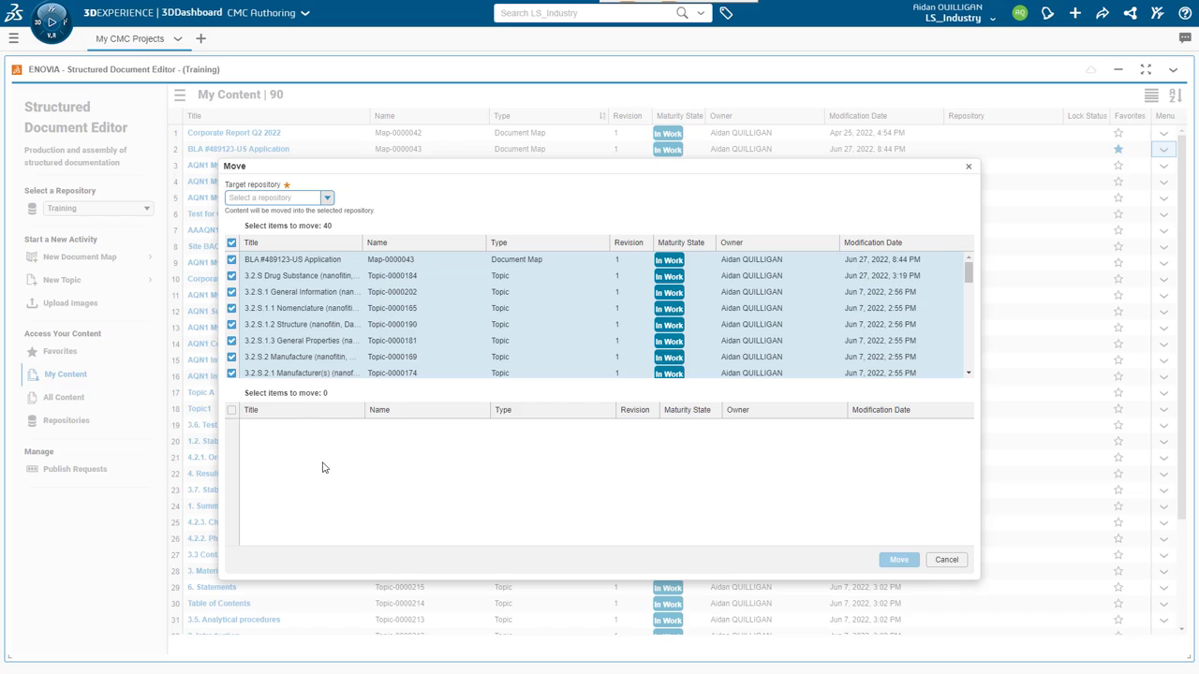
click(327, 198)
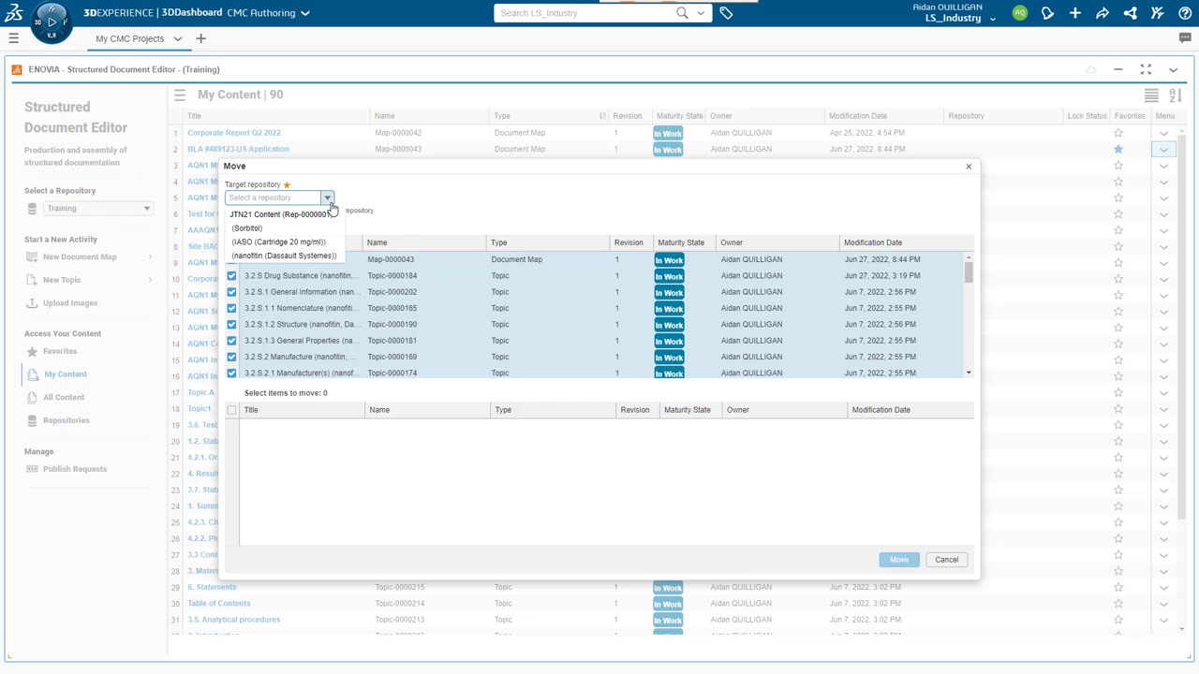
click(326, 214)
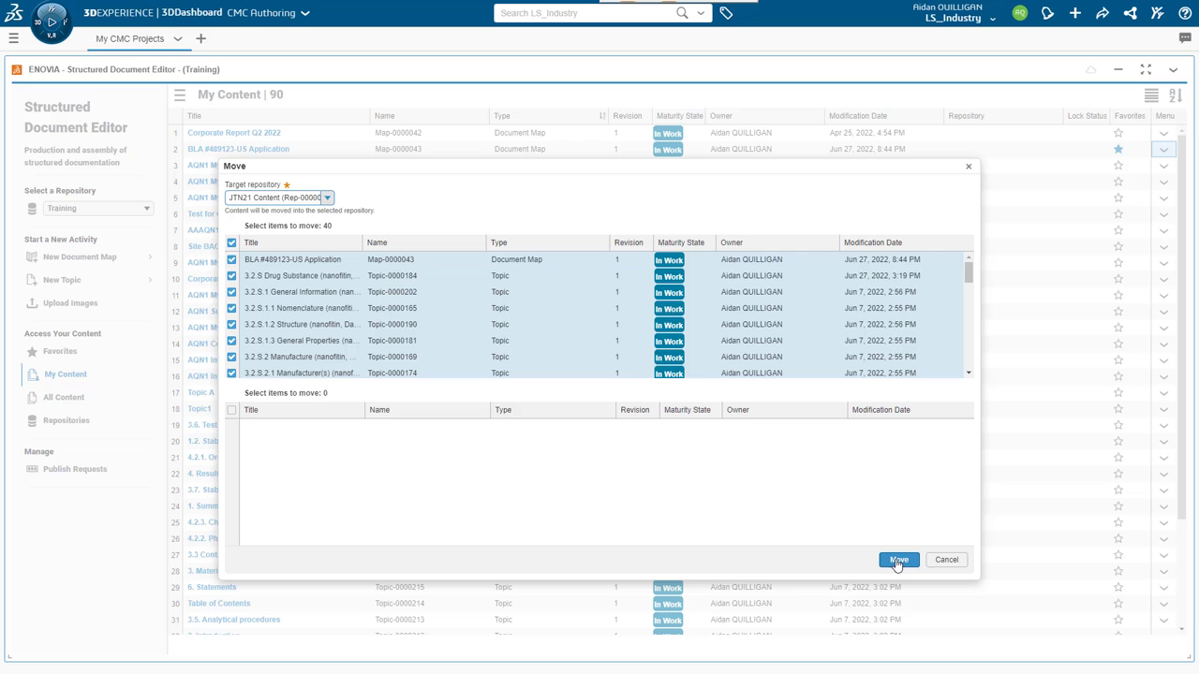
click(899, 560)
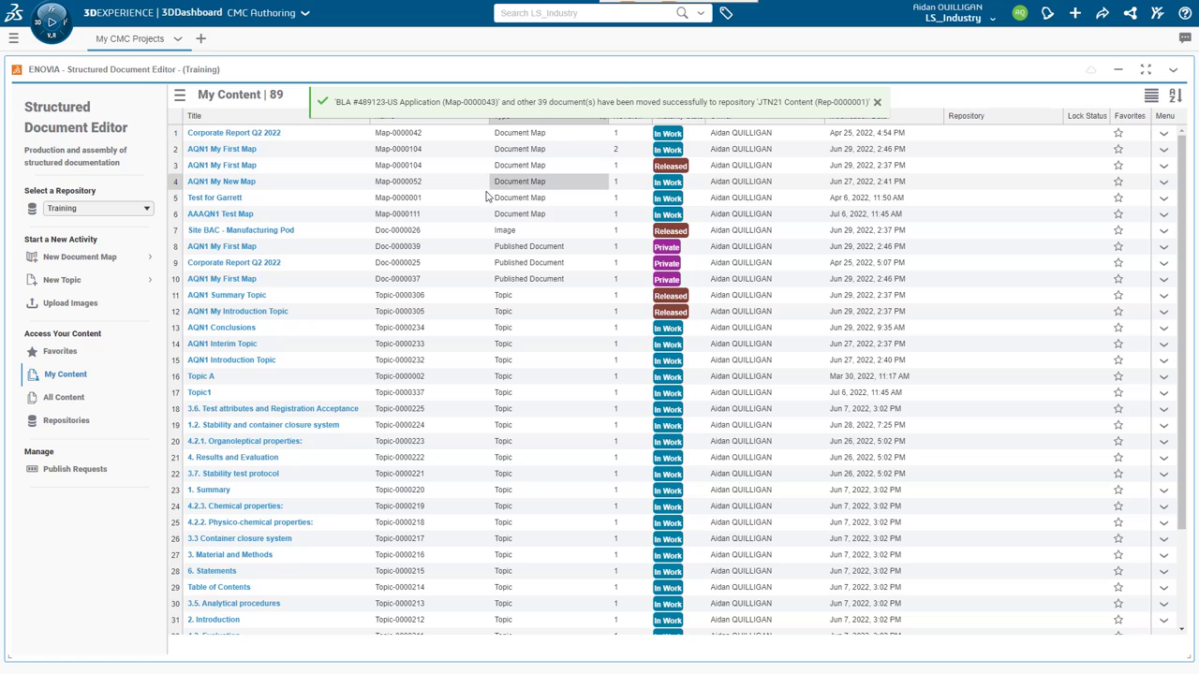
click(94, 208)
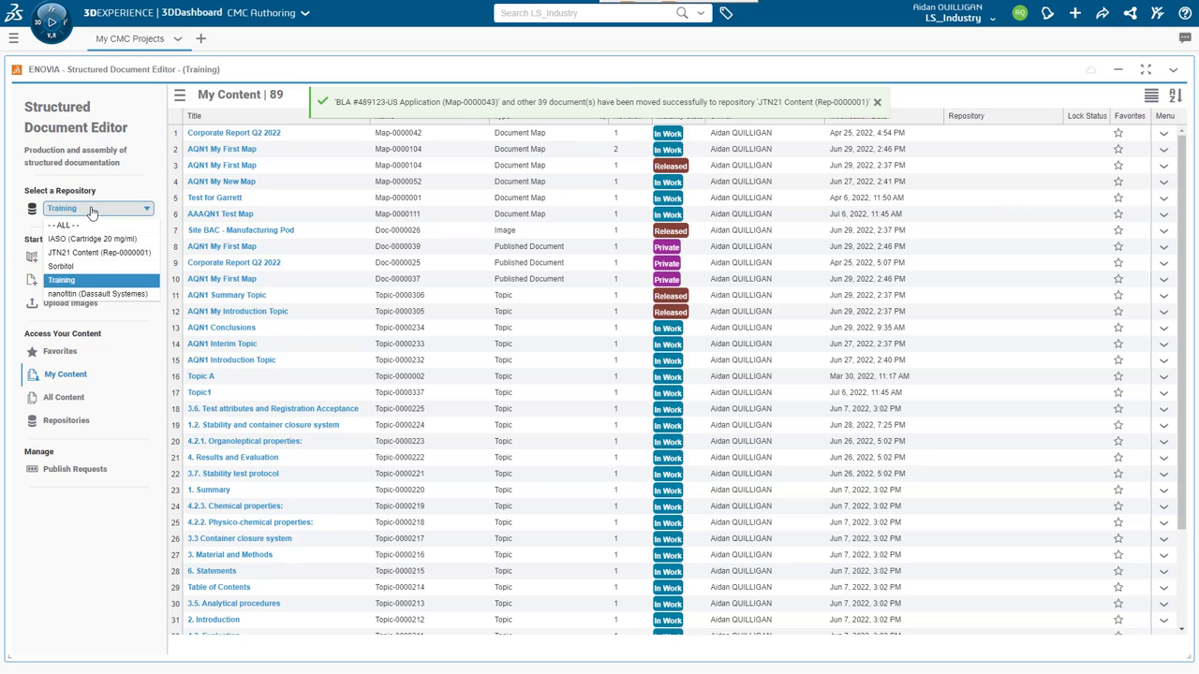
click(92, 253)
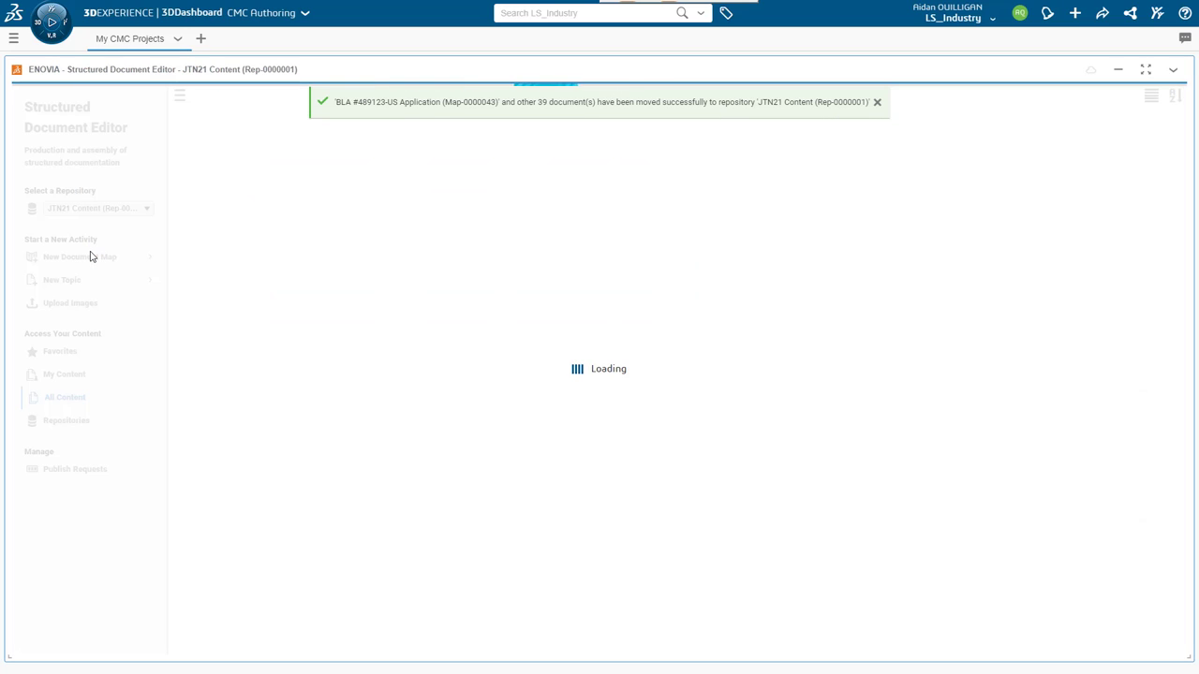